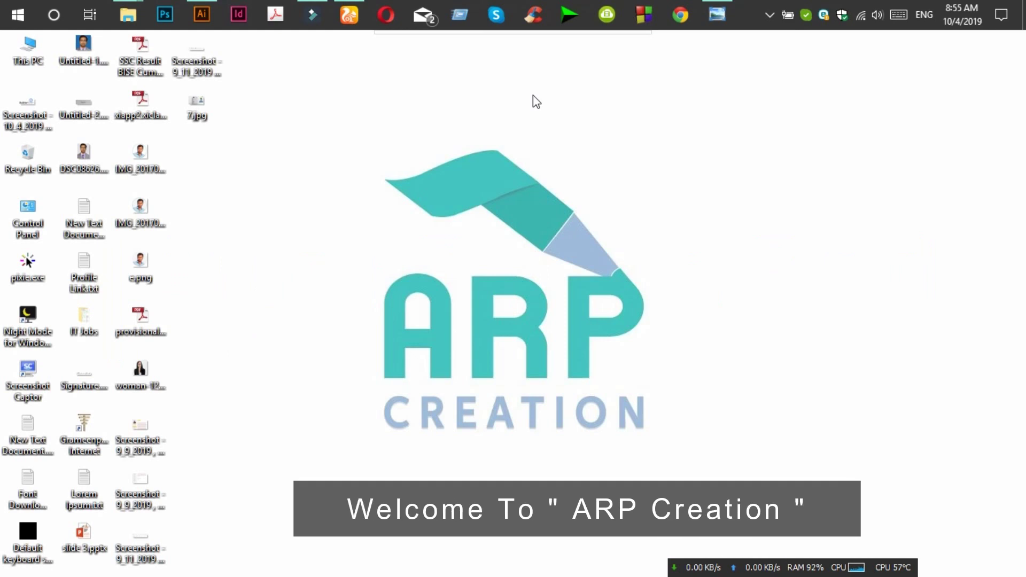
Refresh the desktop and view the finished smartphone icon reference image
{"action": "right_click", "coordinate": [533, 96]}
{"action": "left_click", "coordinate": [583, 136]}
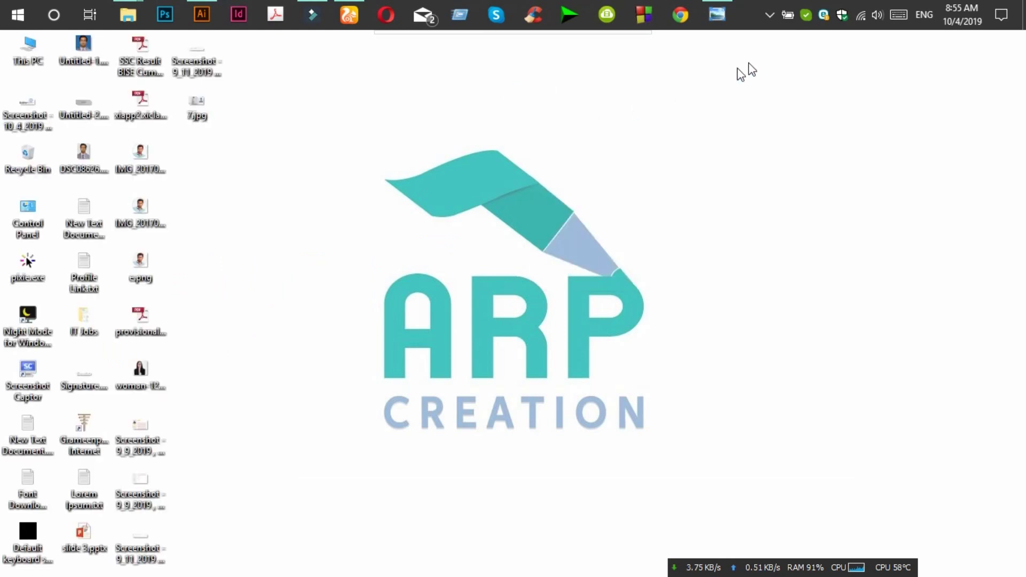
{"action": "left_click", "coordinate": [717, 15]}
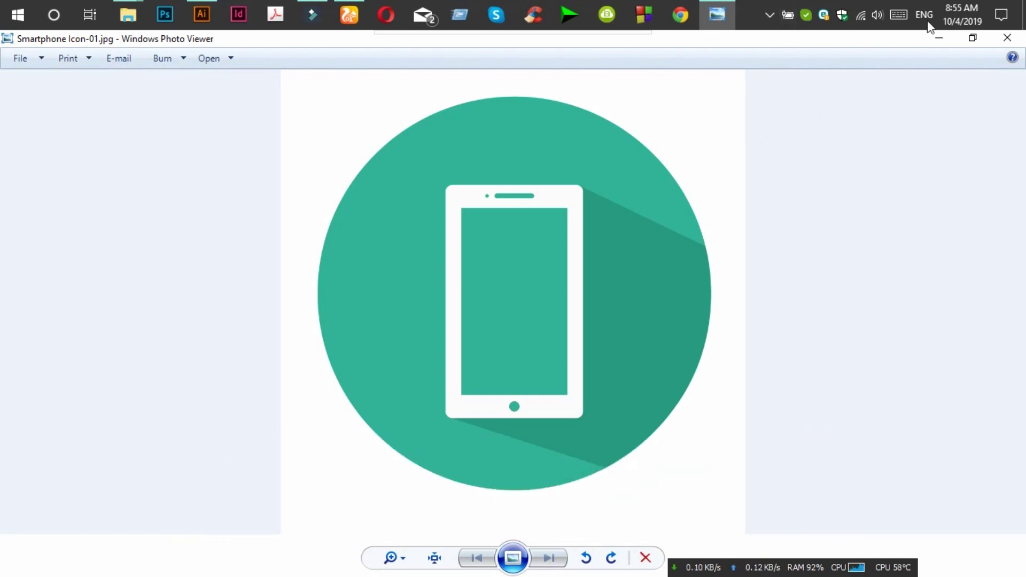
{"action": "left_click", "coordinate": [938, 38]}
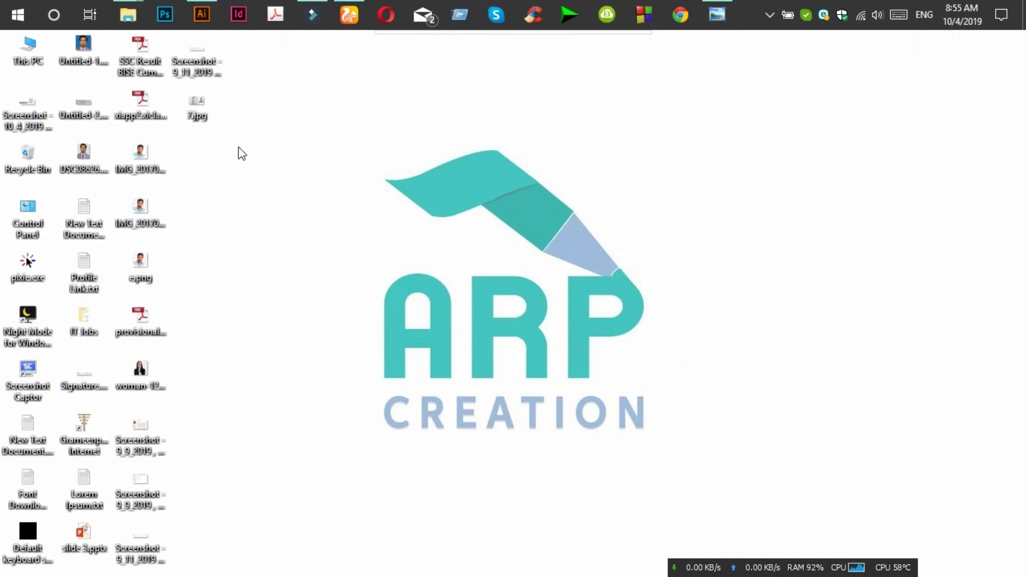
Browse the smartphone icon's stock page in the browser
{"action": "left_click", "coordinate": [206, 15]}
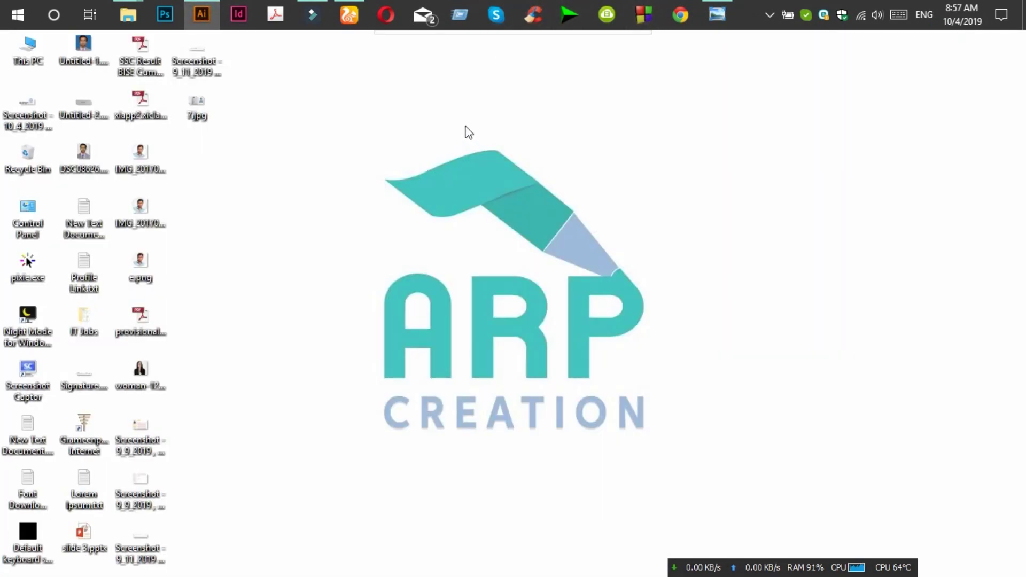
{"action": "left_click", "coordinate": [350, 14]}
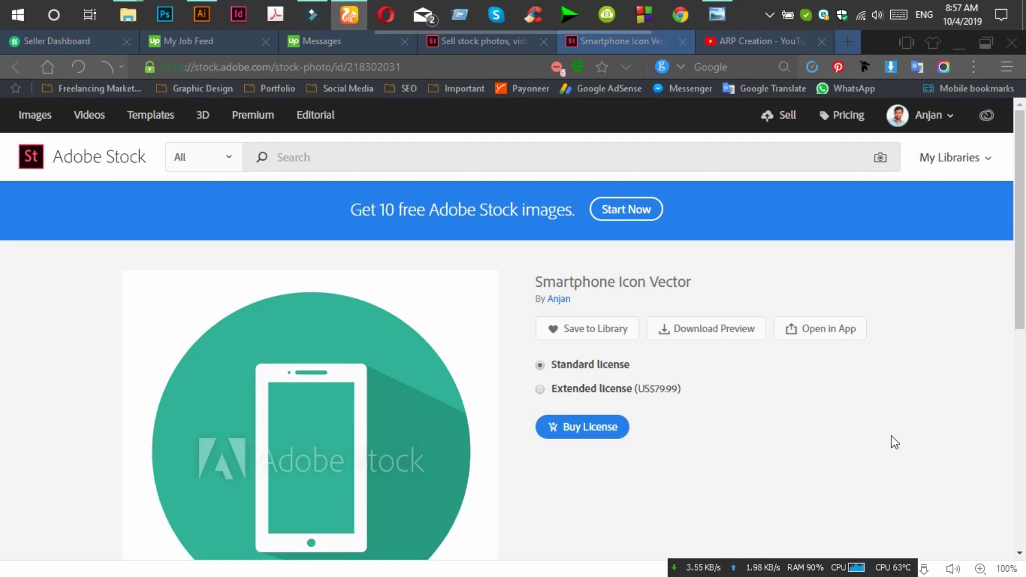
{"action": "scroll", "coordinate": [894, 443], "scroll_direction": "down", "scroll_amount": 2}
{"action": "scroll", "coordinate": [895, 442], "scroll_direction": "down", "scroll_amount": 1}
{"action": "scroll", "coordinate": [895, 439], "scroll_direction": "down", "scroll_amount": 1}
{"action": "scroll", "coordinate": [896, 437], "scroll_direction": "down", "scroll_amount": 3}
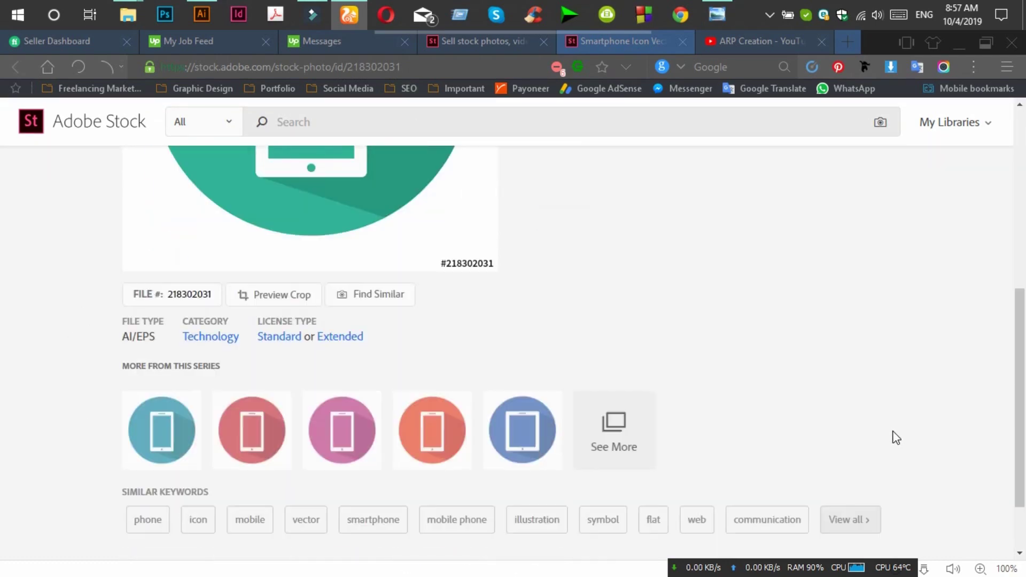
{"action": "scroll", "coordinate": [896, 437], "scroll_direction": "up", "scroll_amount": 7}
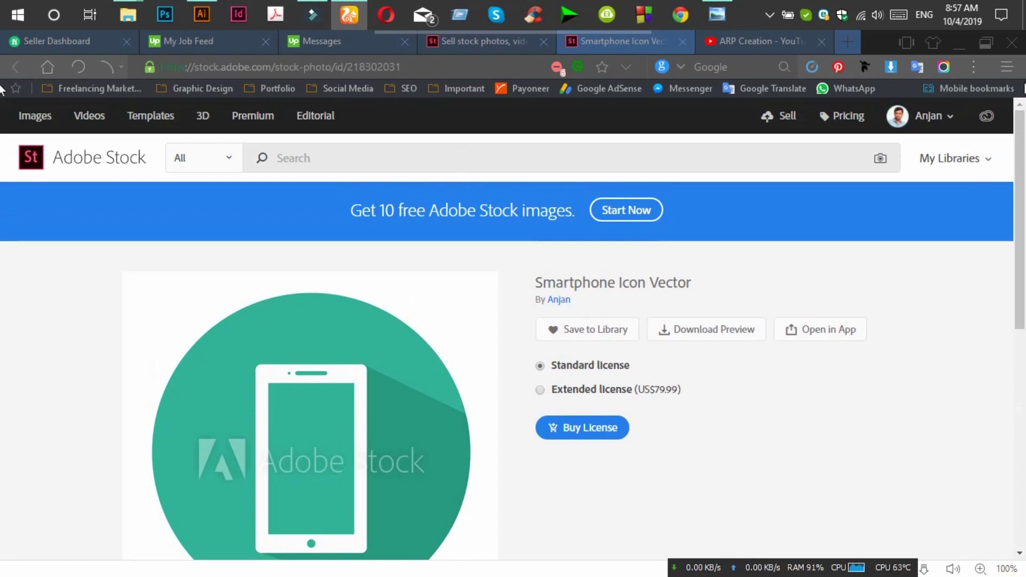
{"action": "left_click", "coordinate": [962, 48]}
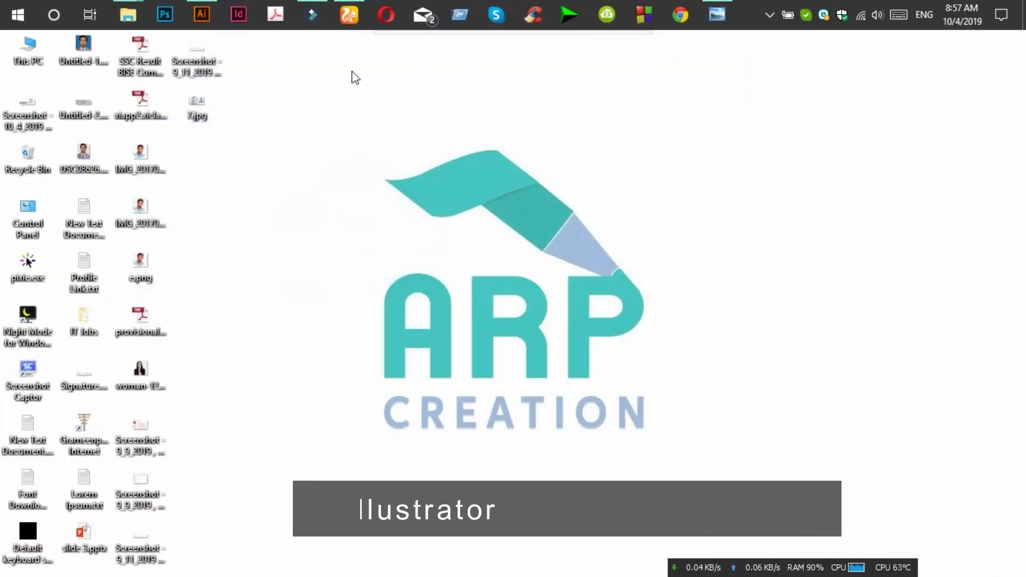
Create a new 1000 x 1000 px document from Illustrator's home screen
{"action": "left_click", "coordinate": [205, 12]}
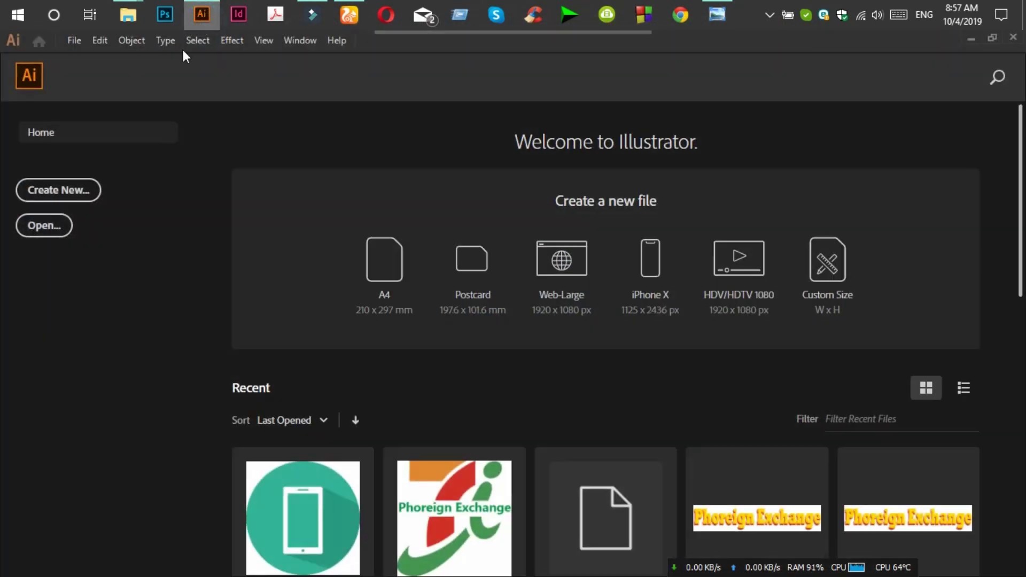
{"action": "left_click", "coordinate": [65, 193]}
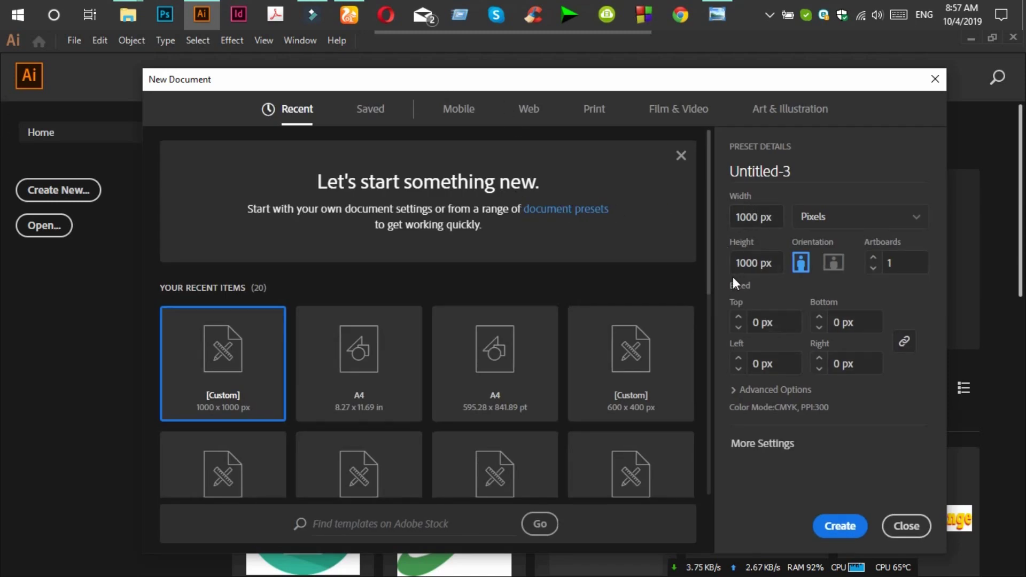
{"action": "left_click", "coordinate": [836, 526]}
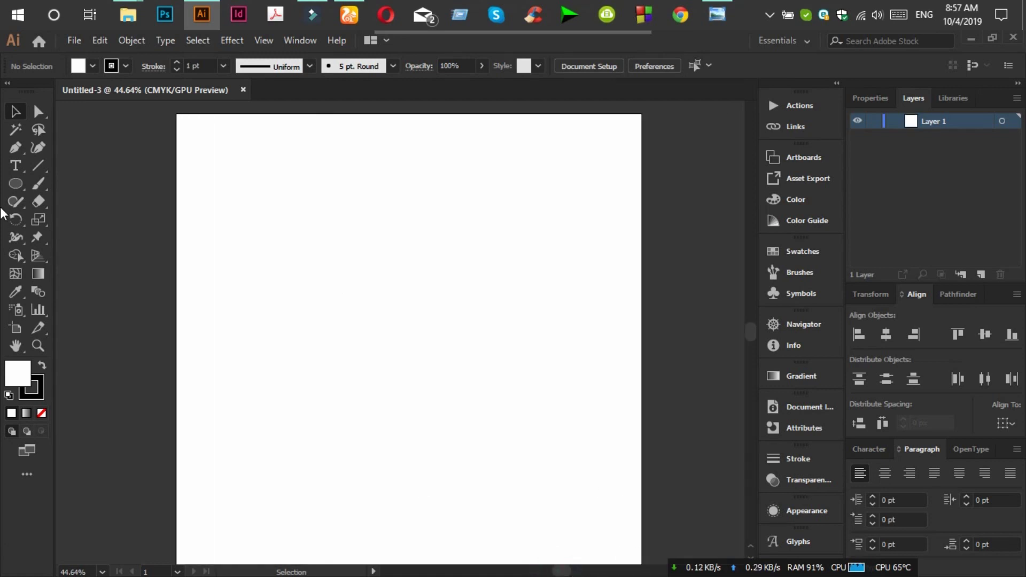
Draw a large perfect circle on the artboard with no stroke
{"action": "left_click", "coordinate": [16, 183]}
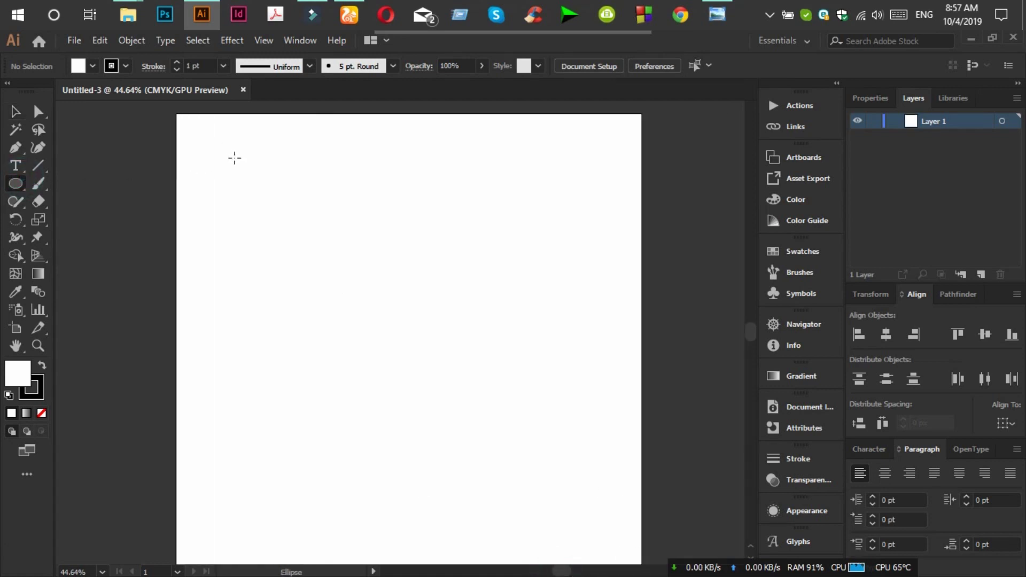
{"action": "left_click_drag", "start_coordinate": [242, 155], "coordinate": [555, 540]}
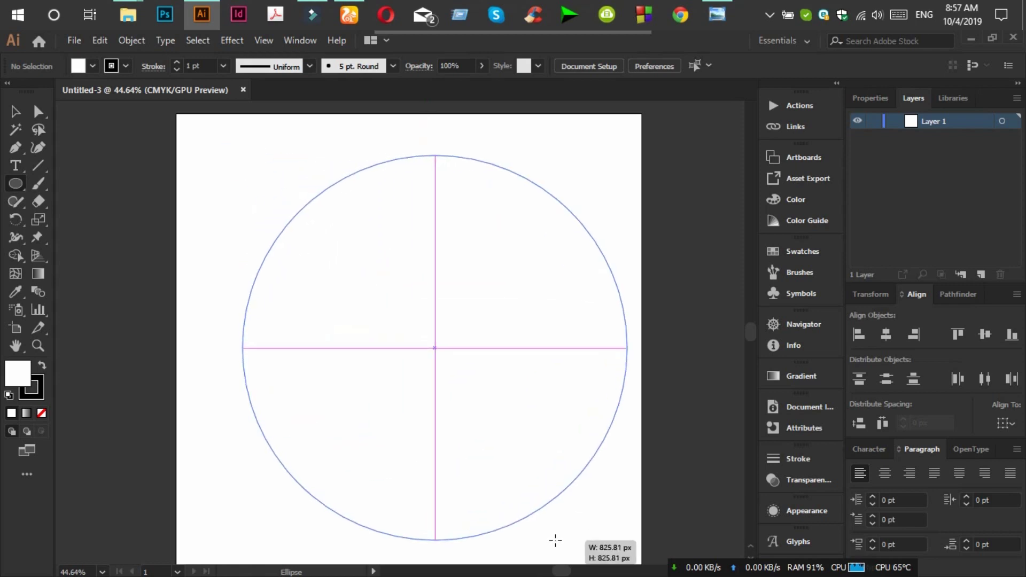
{"action": "left_click_drag", "start_coordinate": [555, 540], "coordinate": [553, 540]}
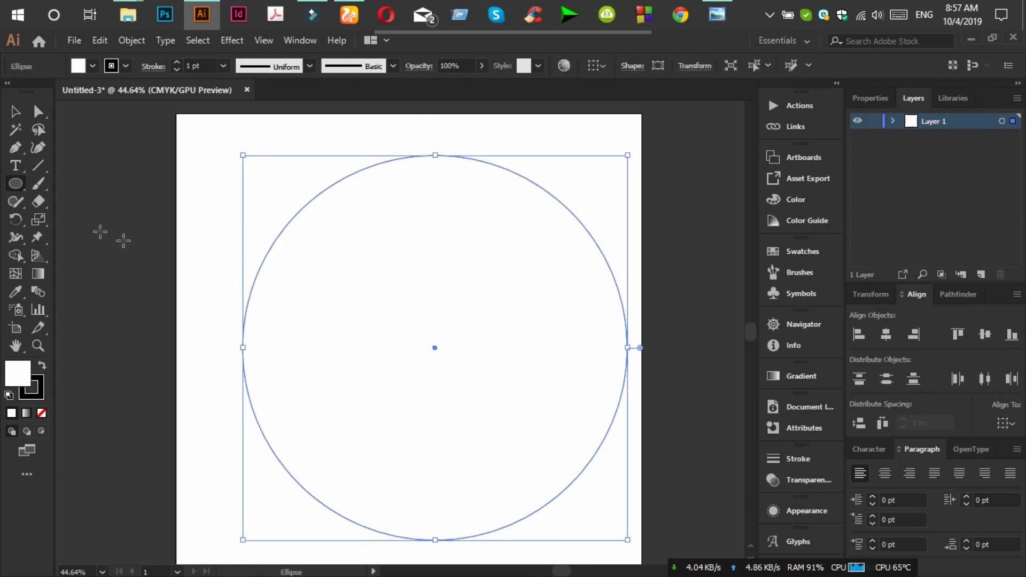
{"action": "left_click", "coordinate": [44, 413]}
{"action": "left_click", "coordinate": [42, 364]}
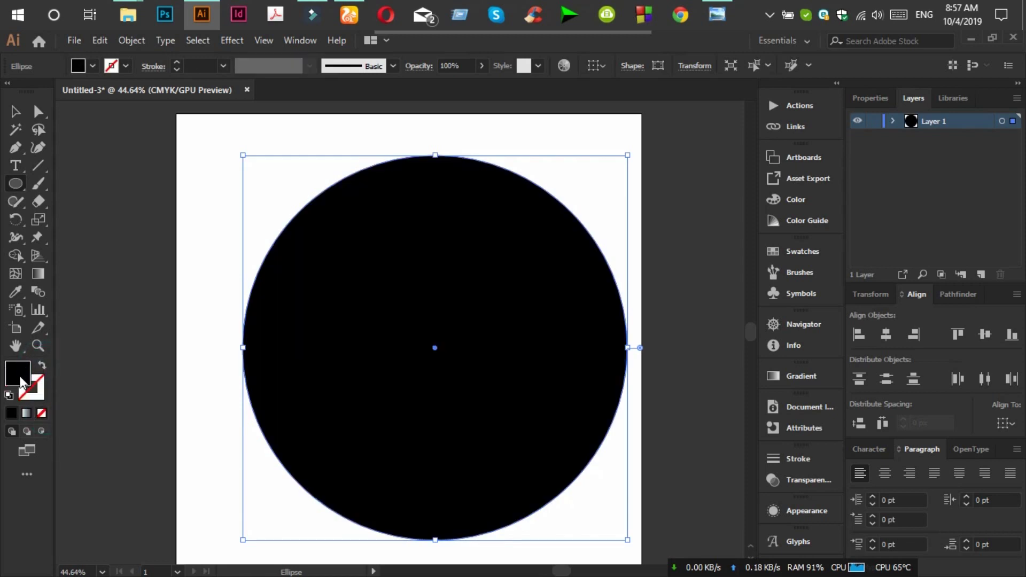
Fill the circle with teal #32B297
{"action": "double_click", "coordinate": [18, 373]}
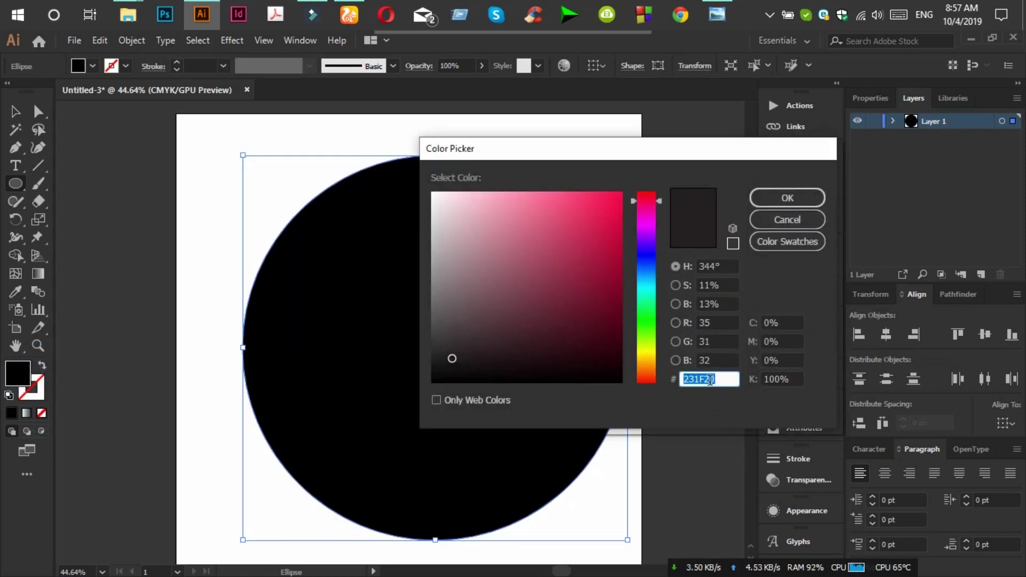
{"action": "type", "text": "32B297"}
{"action": "left_click", "coordinate": [705, 378]}
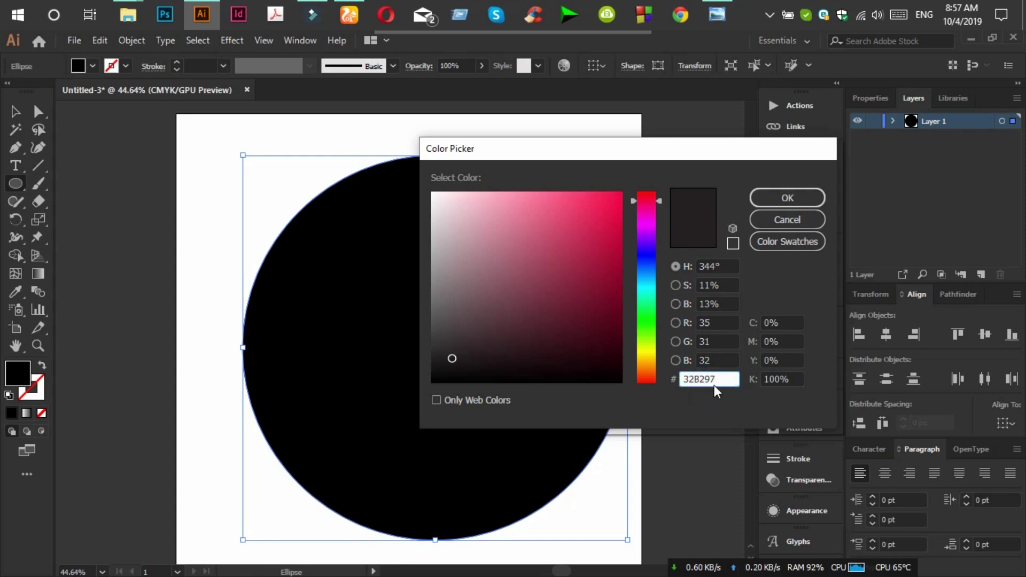
{"action": "left_click", "coordinate": [782, 197]}
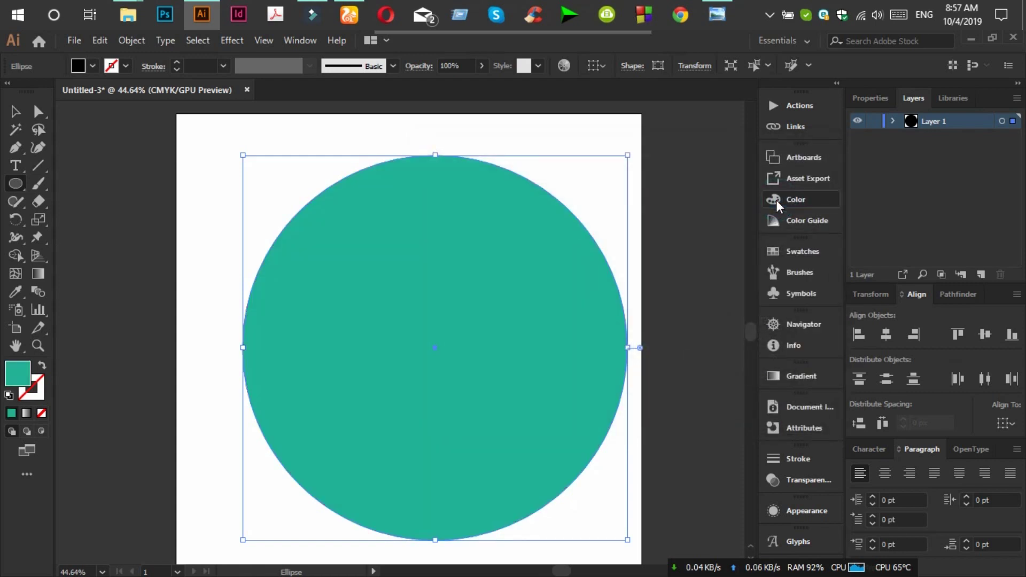
Centre the circle on the artboard and deselect it
{"action": "key", "text": "v"}
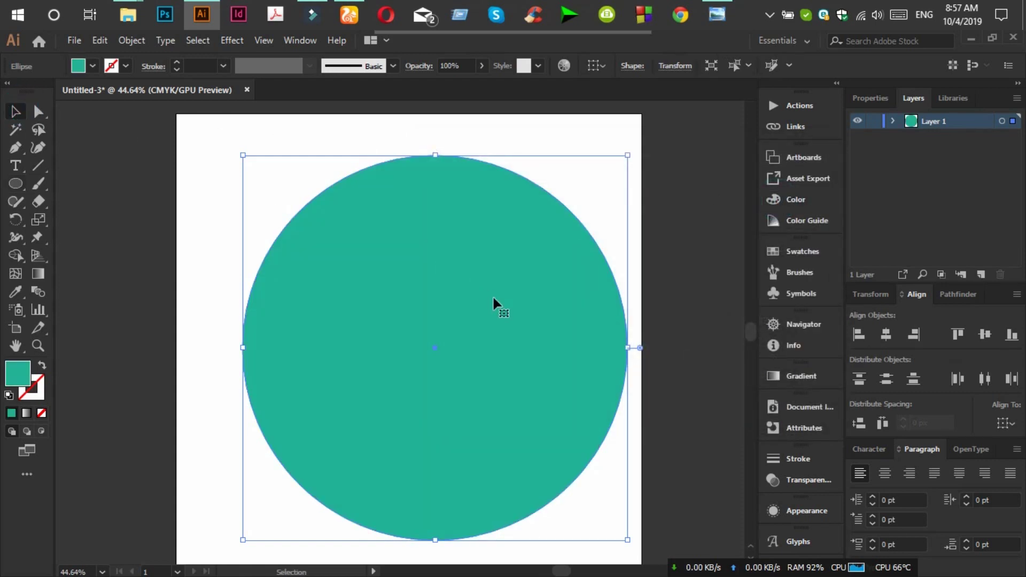
{"action": "left_click_drag", "start_coordinate": [491, 305], "coordinate": [465, 306]}
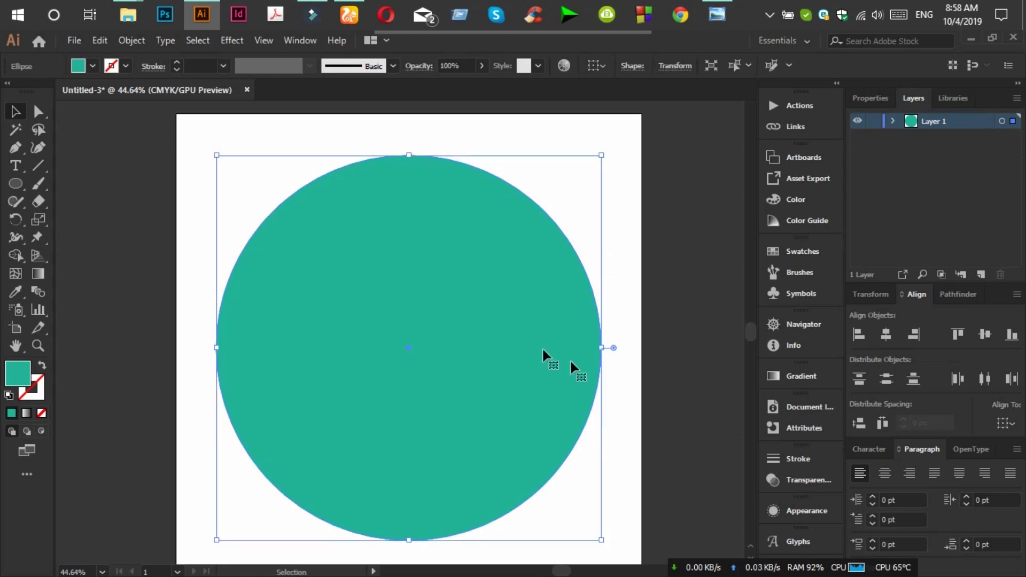
{"action": "left_click", "coordinate": [662, 314]}
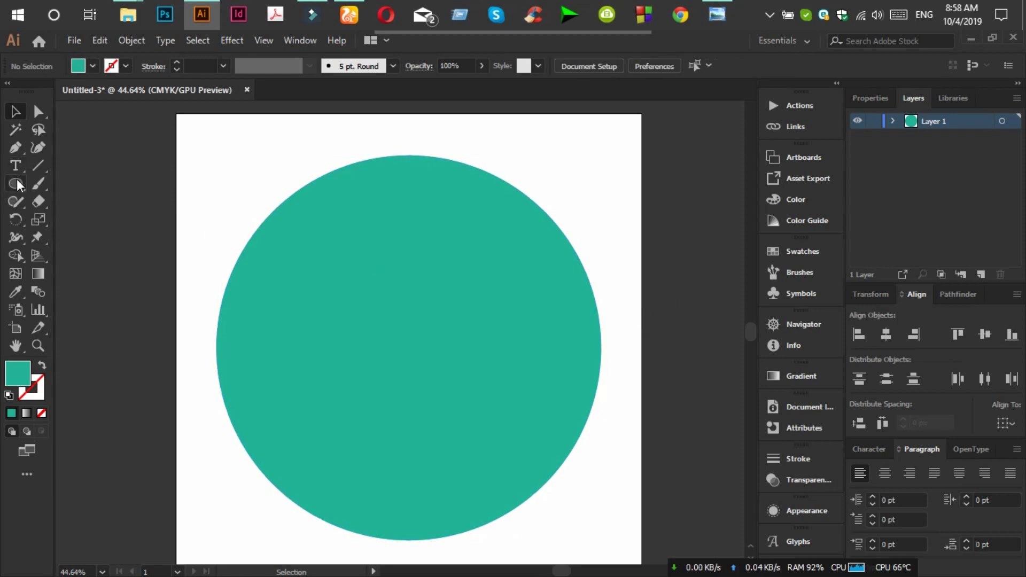
{"action": "left_click_drag", "start_coordinate": [15, 184], "coordinate": [63, 200]}
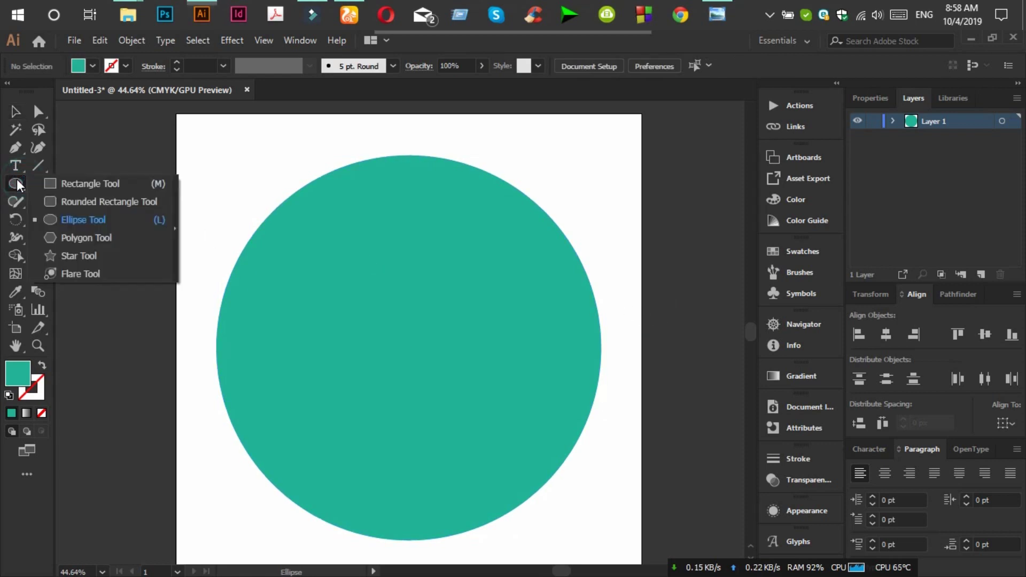
Draw a tall rectangle inside the circle and fill it dark grey-green
{"action": "left_click", "coordinate": [63, 201]}
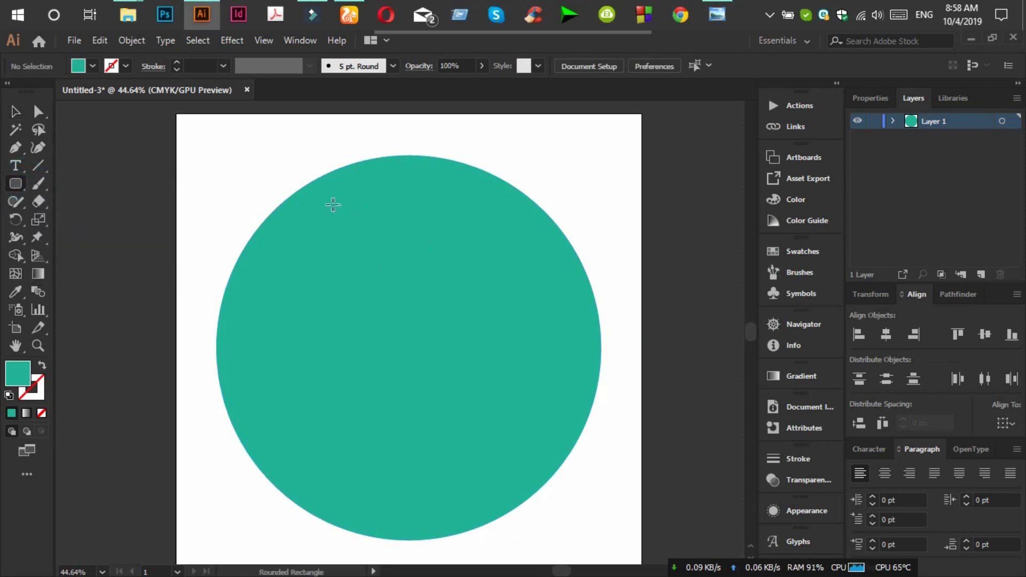
{"action": "left_click_drag", "start_coordinate": [331, 205], "coordinate": [491, 438]}
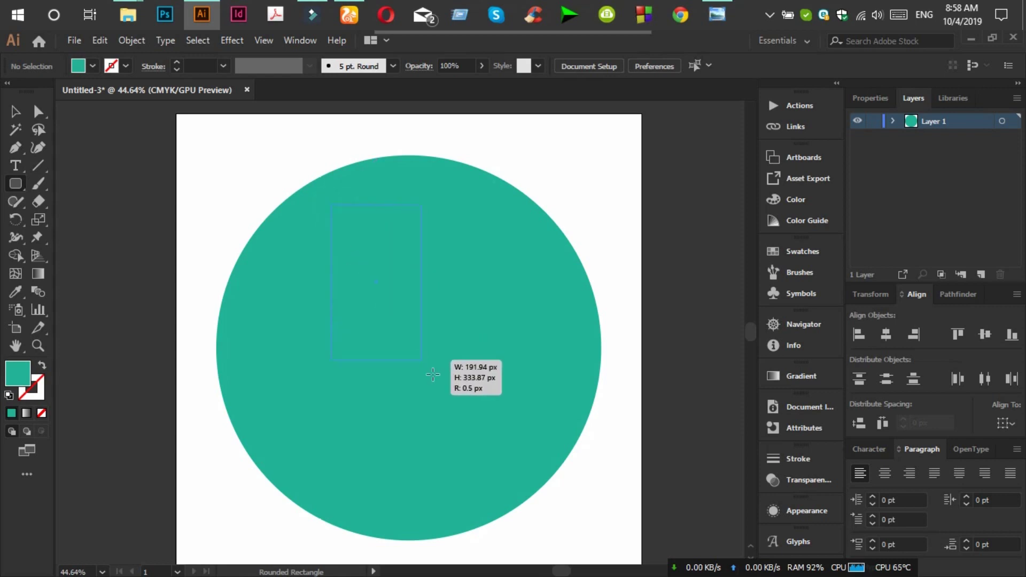
{"action": "left_click_drag", "start_coordinate": [491, 438], "coordinate": [492, 496]}
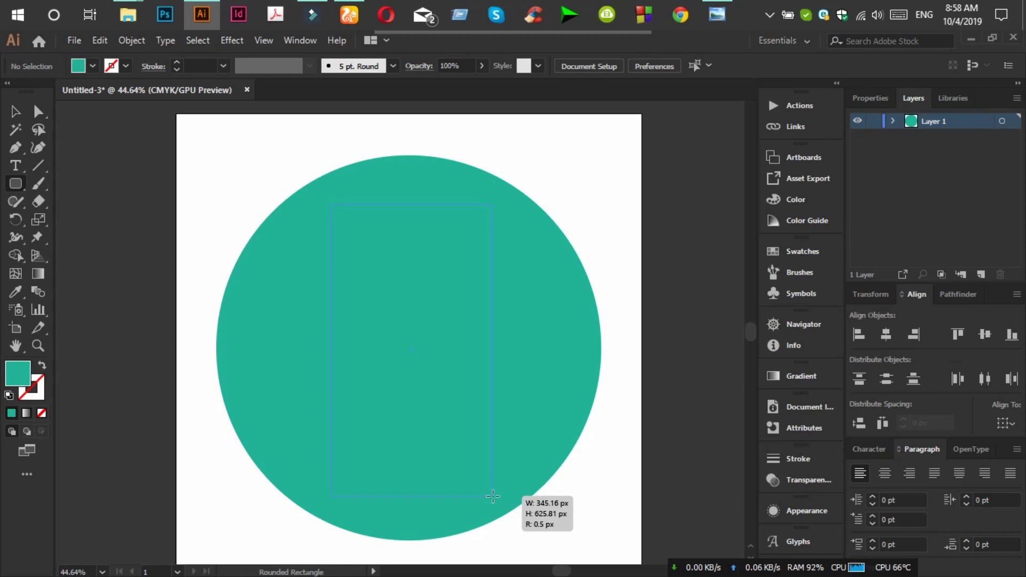
{"action": "left_click_drag", "start_coordinate": [494, 495], "coordinate": [493, 496]}
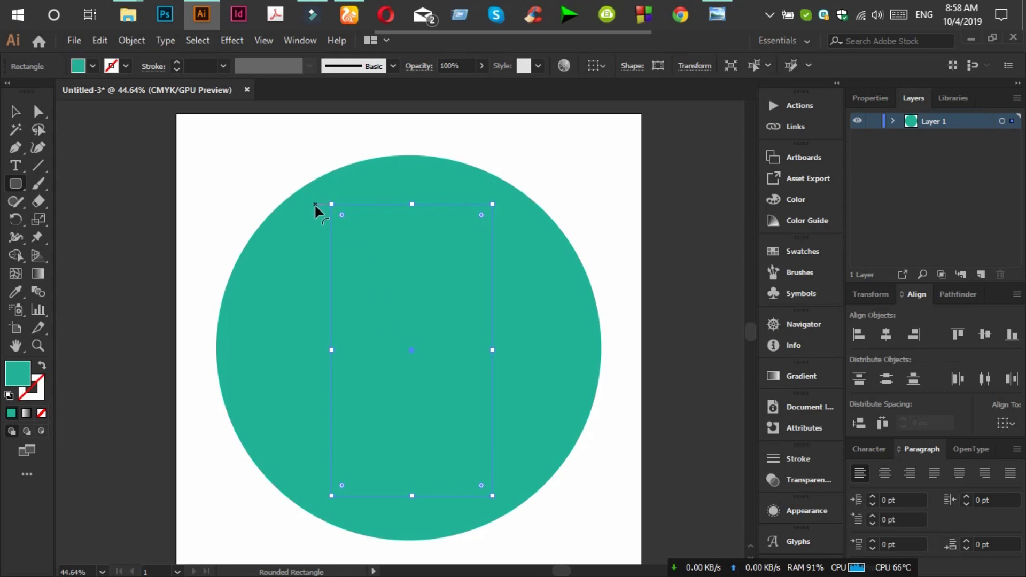
{"action": "double_click", "coordinate": [14, 376]}
{"action": "left_click", "coordinate": [448, 330]}
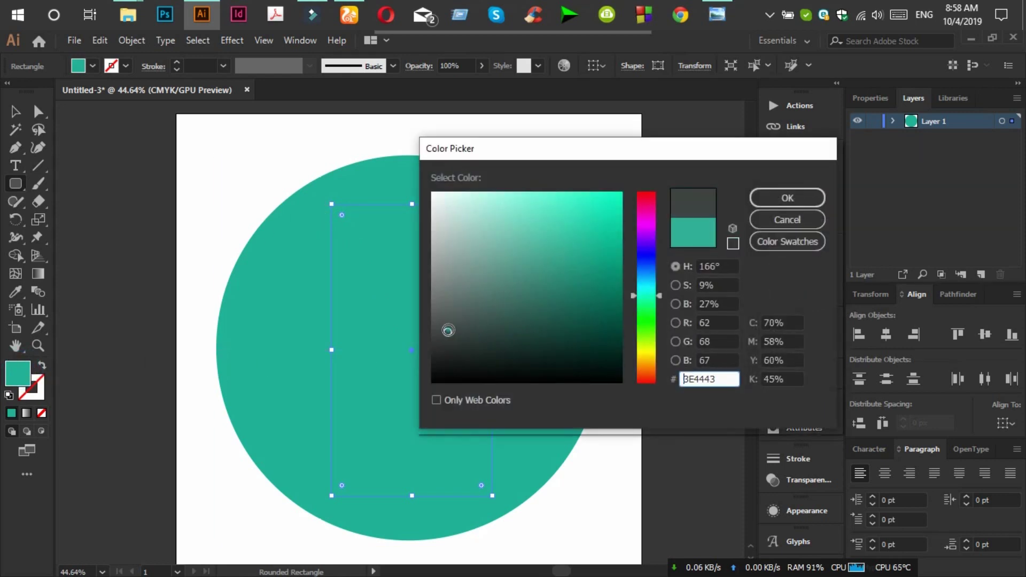
{"action": "left_click", "coordinate": [786, 198]}
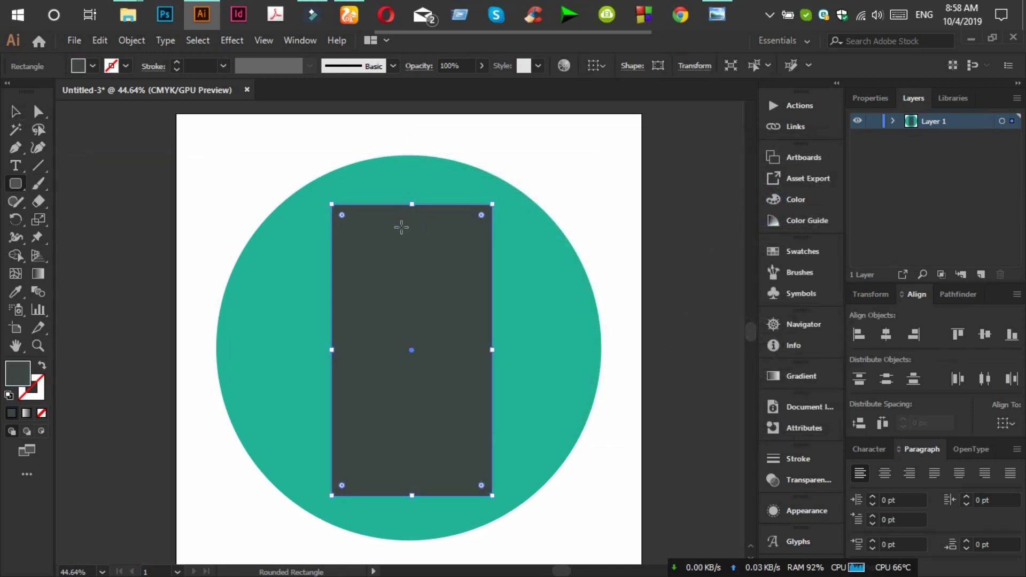
Round the rectangle's corners with its live corner widgets, then deselect it
{"action": "left_click_drag", "start_coordinate": [344, 220], "coordinate": [343, 217]}
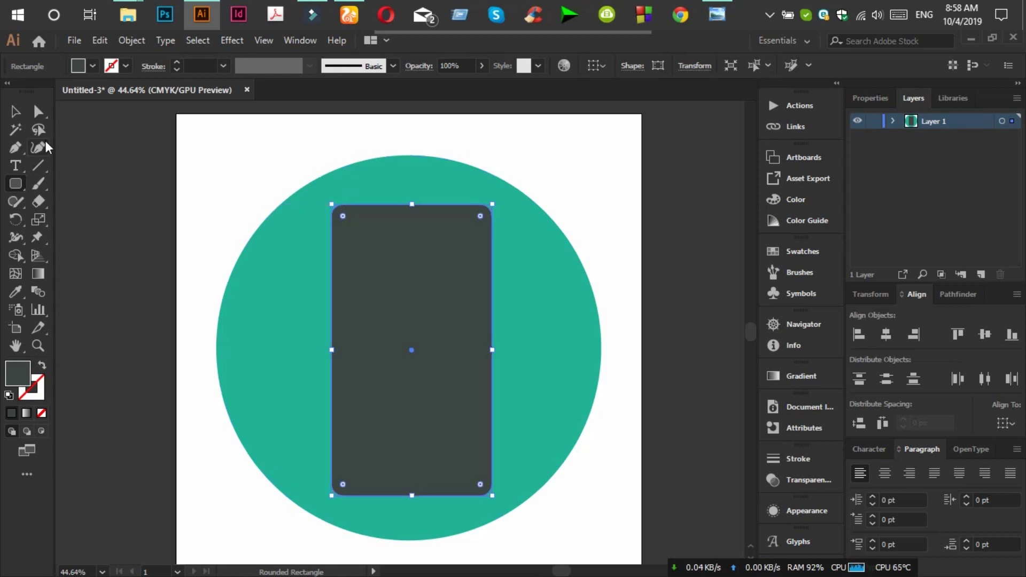
{"action": "left_click", "coordinate": [16, 111]}
{"action": "scroll", "coordinate": [586, 243], "scroll_direction": "down", "scroll_amount": 1}
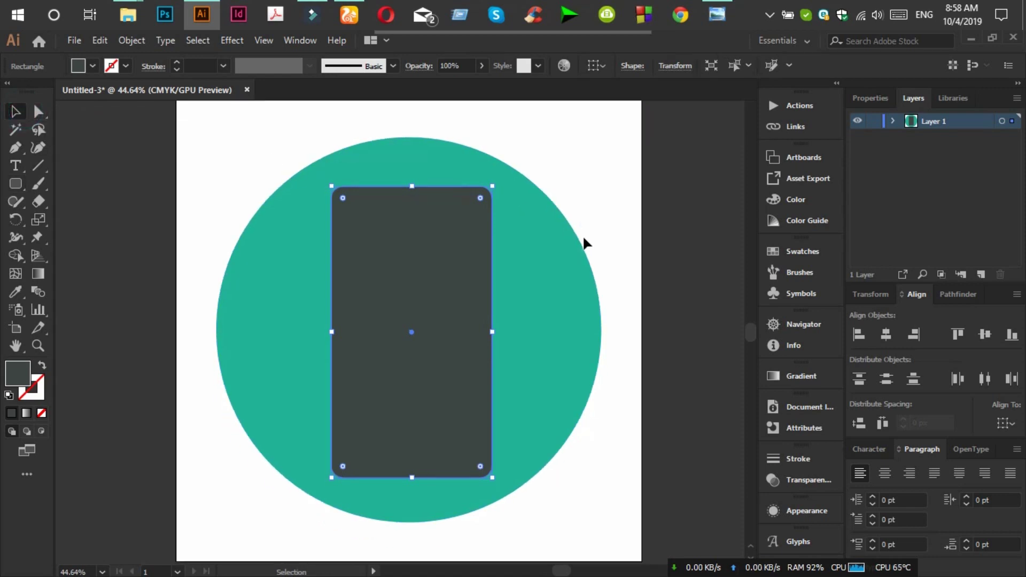
{"action": "left_click", "coordinate": [548, 176]}
{"action": "left_click", "coordinate": [16, 183]}
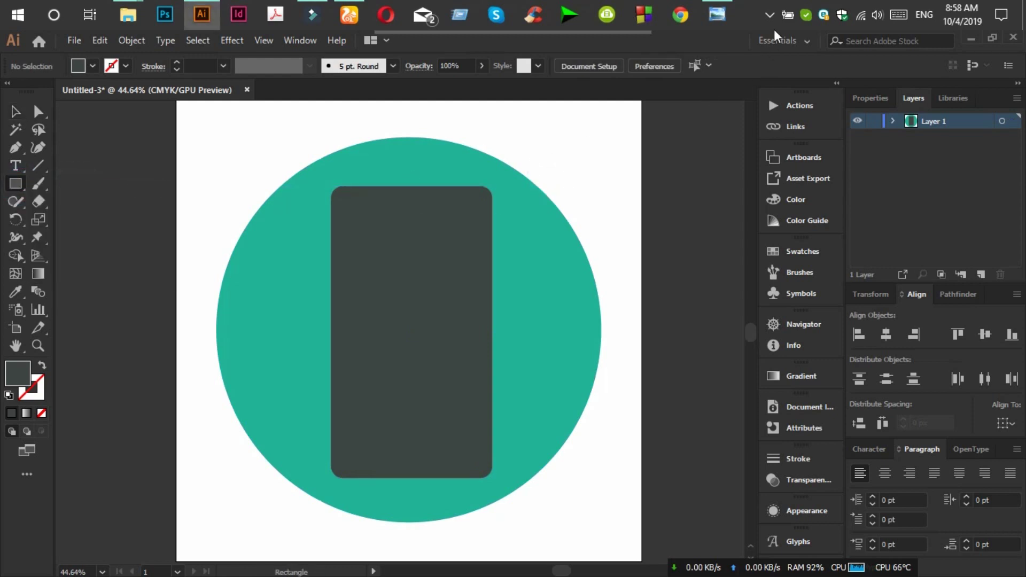
{"action": "left_click", "coordinate": [726, 16]}
{"action": "left_click", "coordinate": [727, 15]}
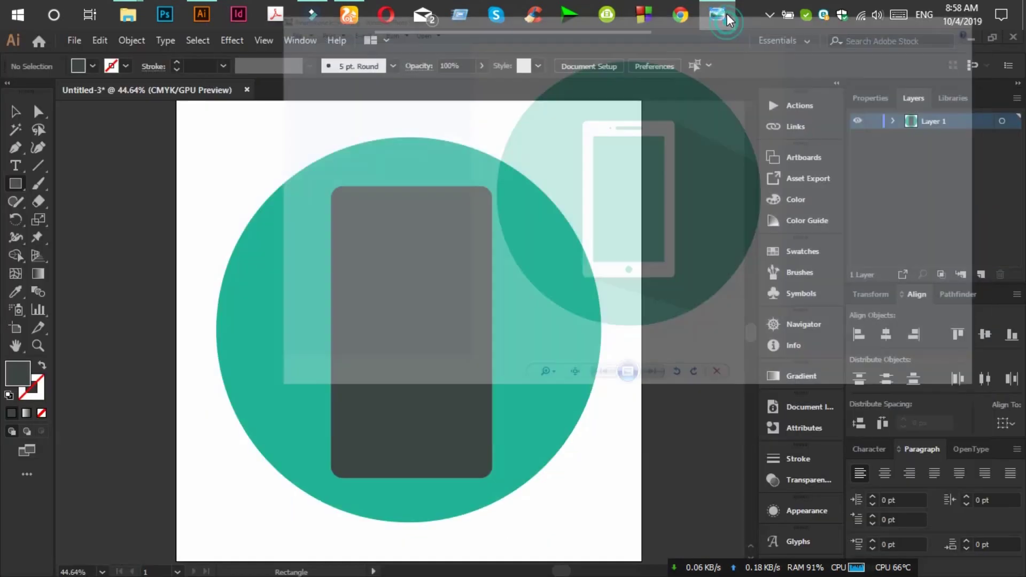
Draw a smaller screen rectangle inside the dark phone body
{"action": "left_click_drag", "start_coordinate": [351, 212], "coordinate": [474, 464]}
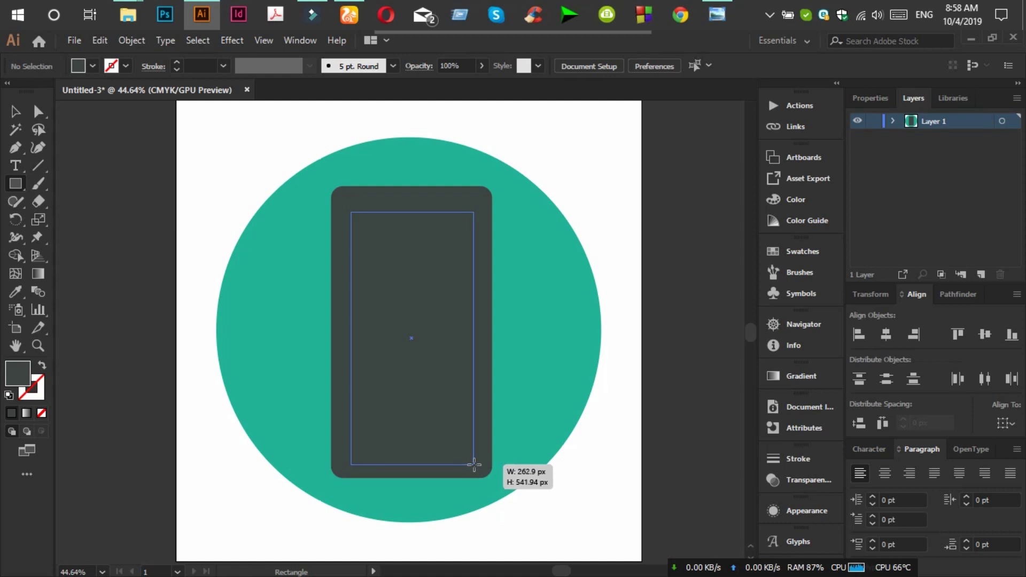
{"action": "left_click_drag", "start_coordinate": [474, 464], "coordinate": [474, 458]}
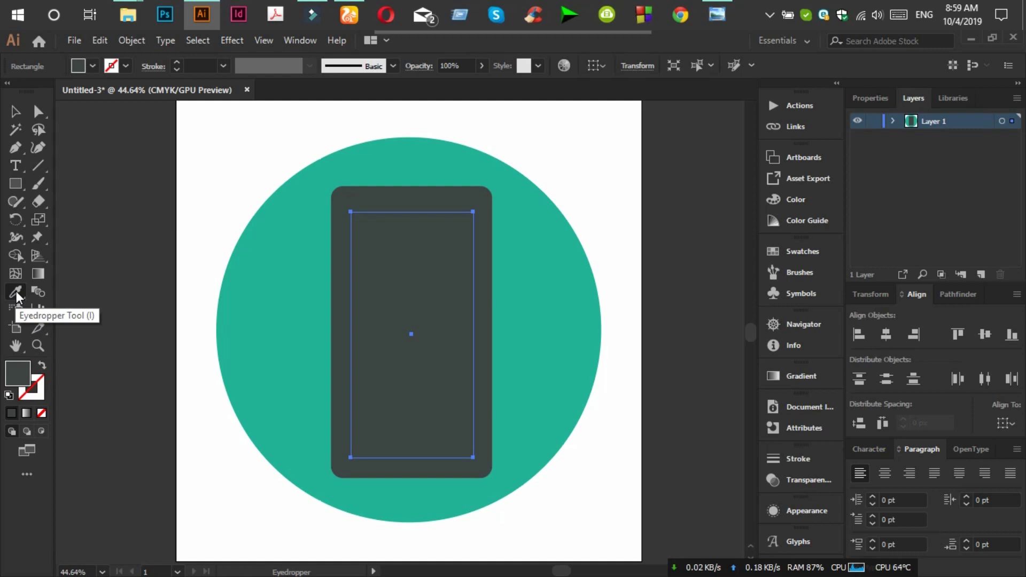
Subtract the screen rectangle from the phone body with Pathfinder Minus Front
{"action": "left_click", "coordinate": [245, 177]}
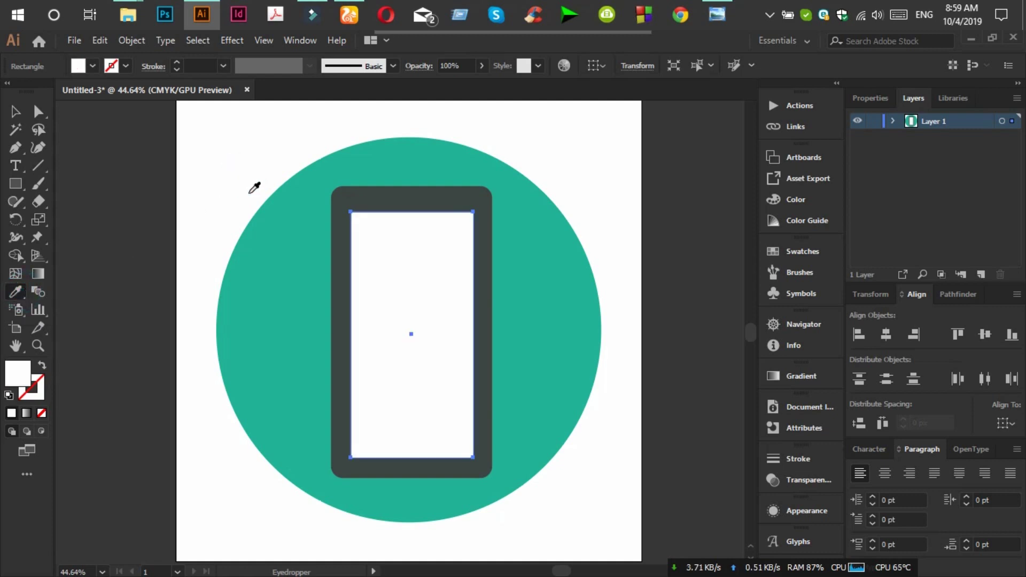
{"action": "left_click", "coordinate": [15, 111]}
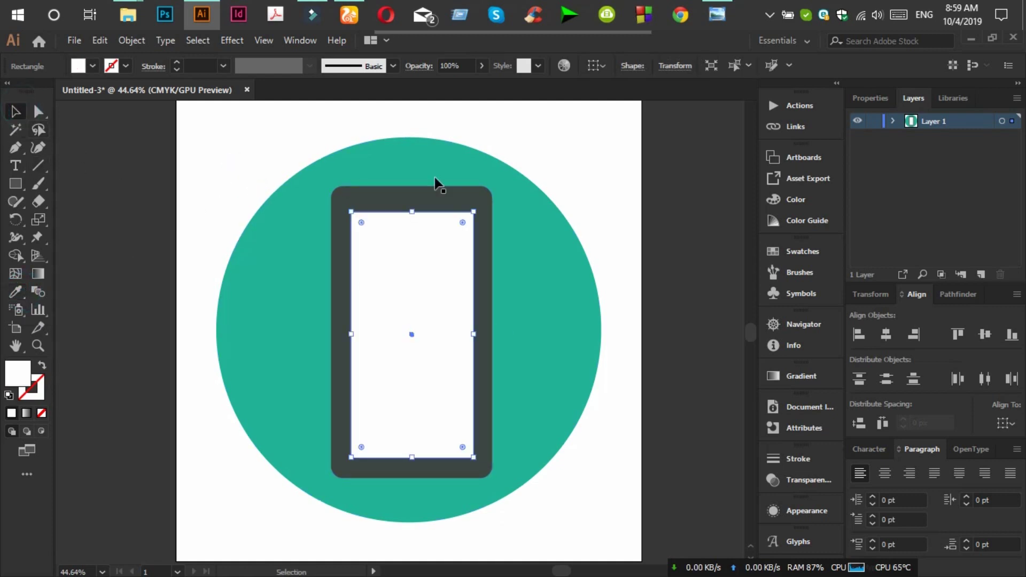
{"action": "left_click", "coordinate": [717, 15]}
{"action": "left_click", "coordinate": [717, 14]}
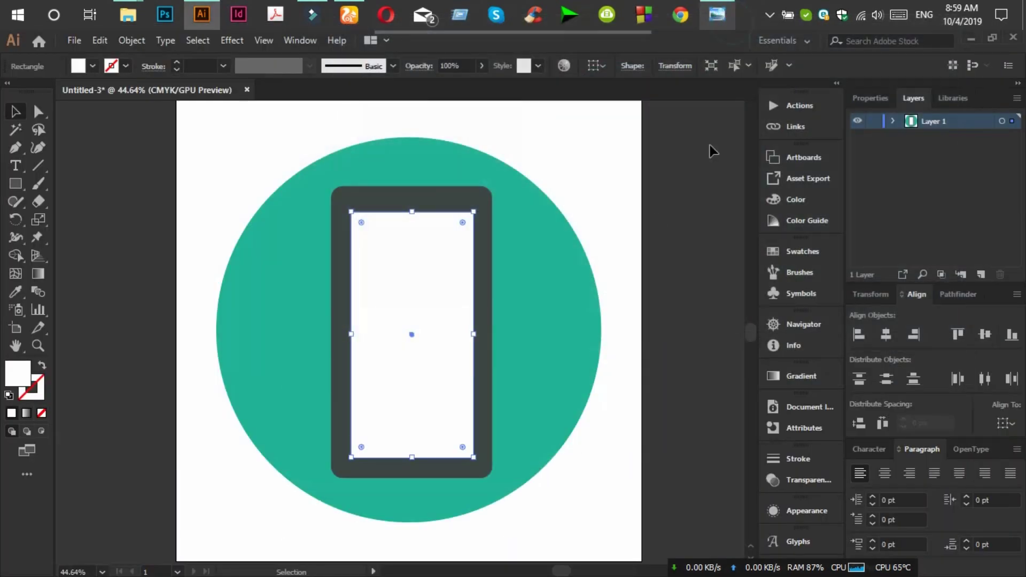
{"action": "left_click", "coordinate": [483, 231], "text": "shift"}
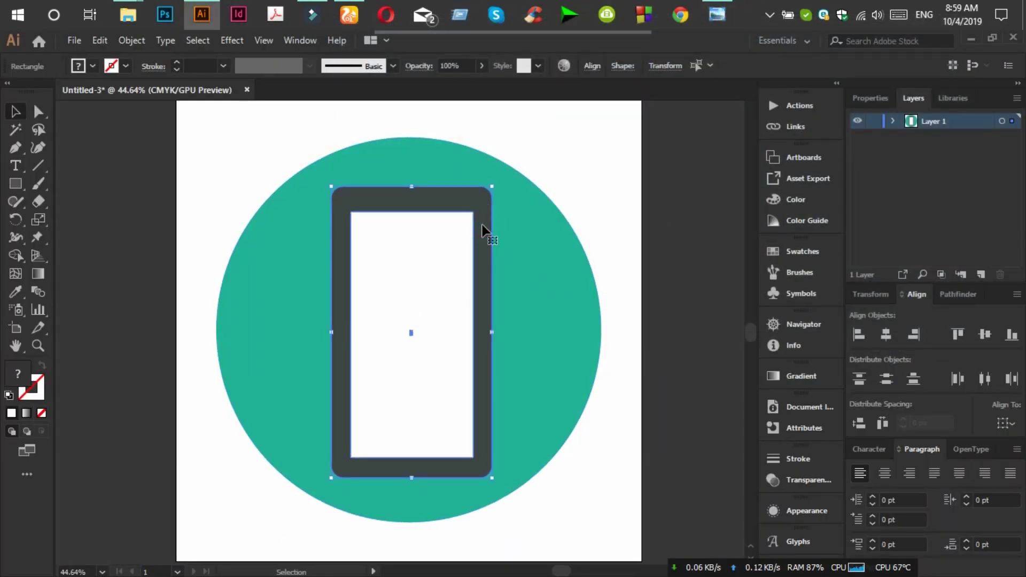
{"action": "left_click", "coordinate": [949, 294]}
{"action": "left_click", "coordinate": [894, 386]}
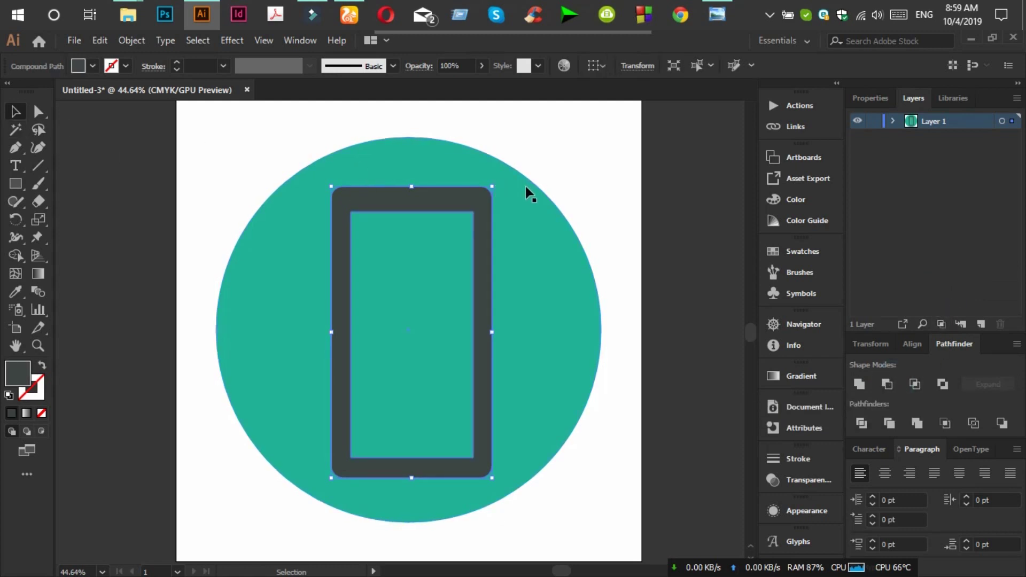
Eyedrop the white artboard to make the phone frame white
{"action": "left_click", "coordinate": [727, 13]}
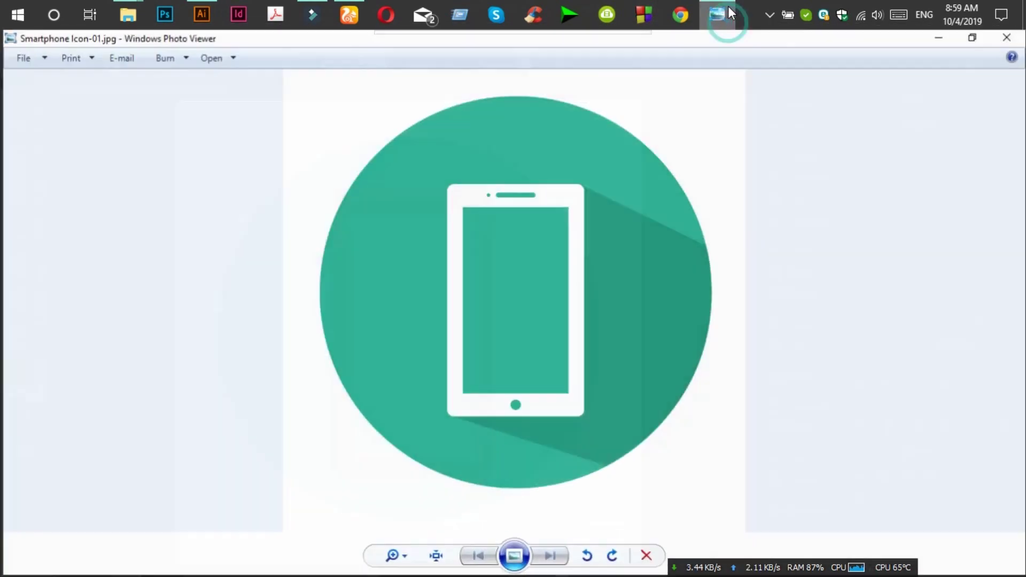
{"action": "left_click", "coordinate": [727, 14]}
{"action": "left_click", "coordinate": [18, 292]}
{"action": "left_click", "coordinate": [238, 179]}
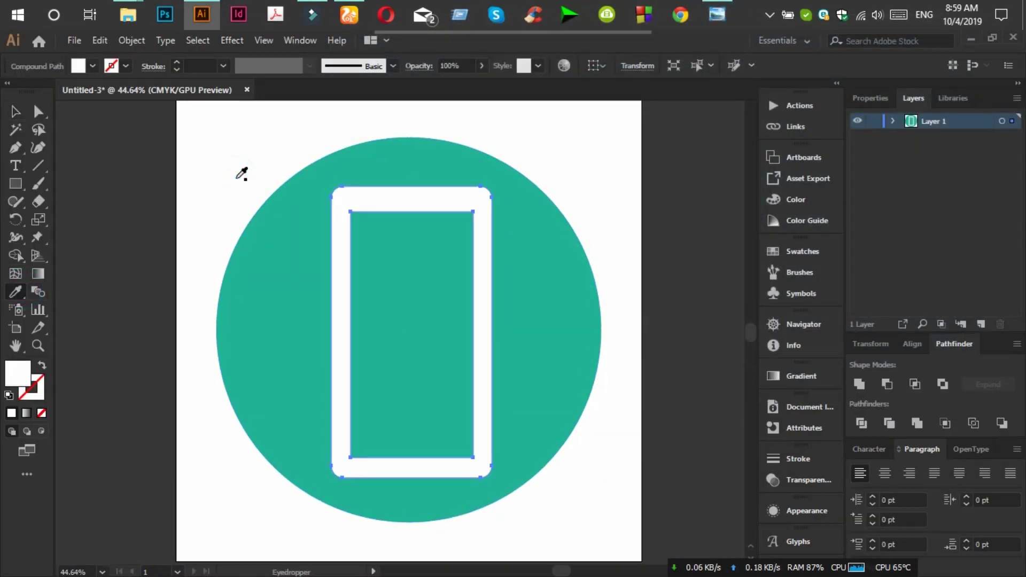
{"action": "left_click", "coordinate": [16, 112]}
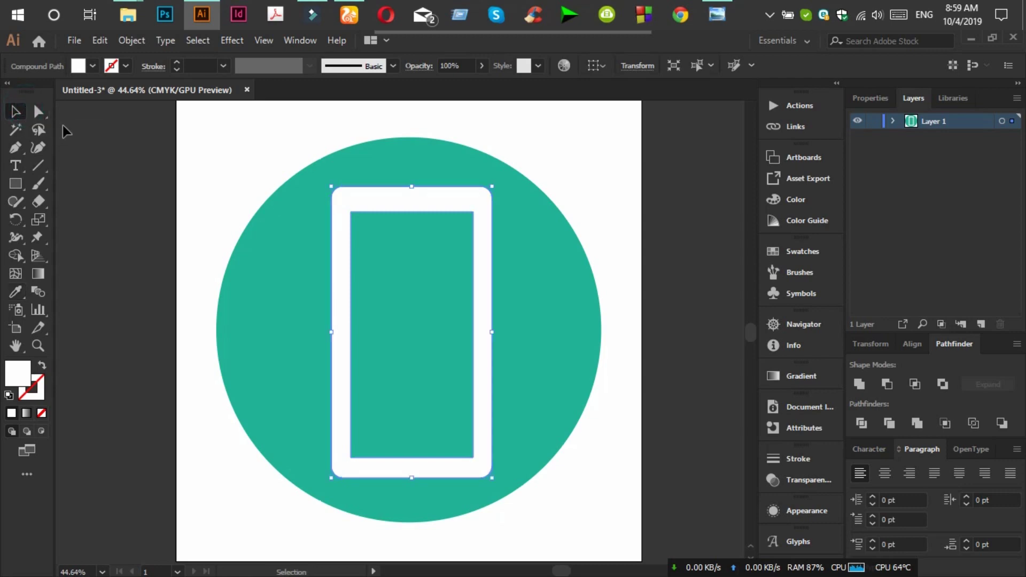
{"action": "left_click", "coordinate": [724, 6]}
{"action": "key", "text": "alt+Tab"}
{"action": "scroll", "coordinate": [439, 495], "scroll_direction": "down", "scroll_amount": 1}
{"action": "left_click", "coordinate": [21, 187]}
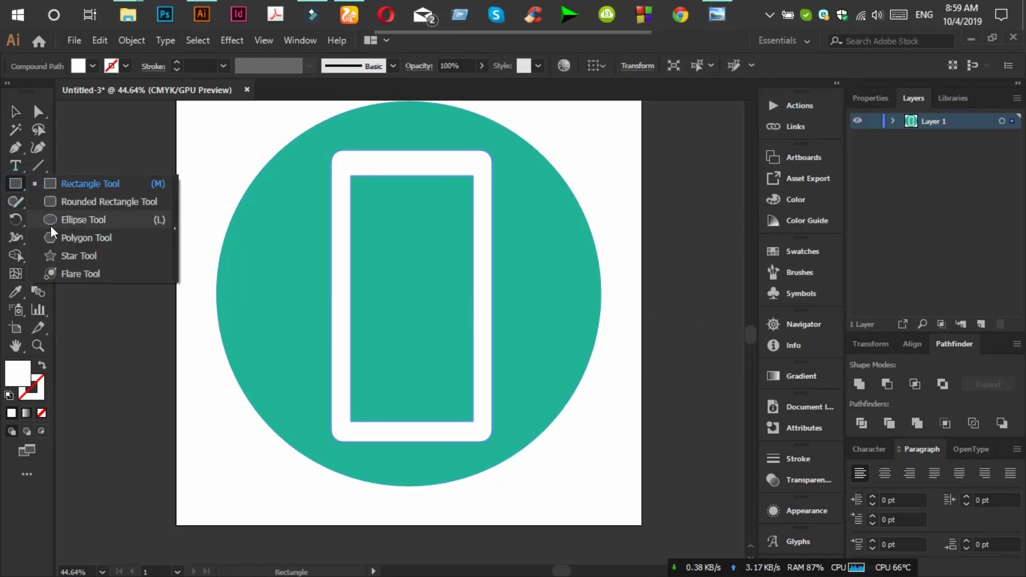
Draw a small home-button circle below the screen and eyedrop it teal
{"action": "left_click_drag", "start_coordinate": [21, 190], "coordinate": [51, 219]}
{"action": "left_click_drag", "start_coordinate": [403, 428], "coordinate": [407, 434]}
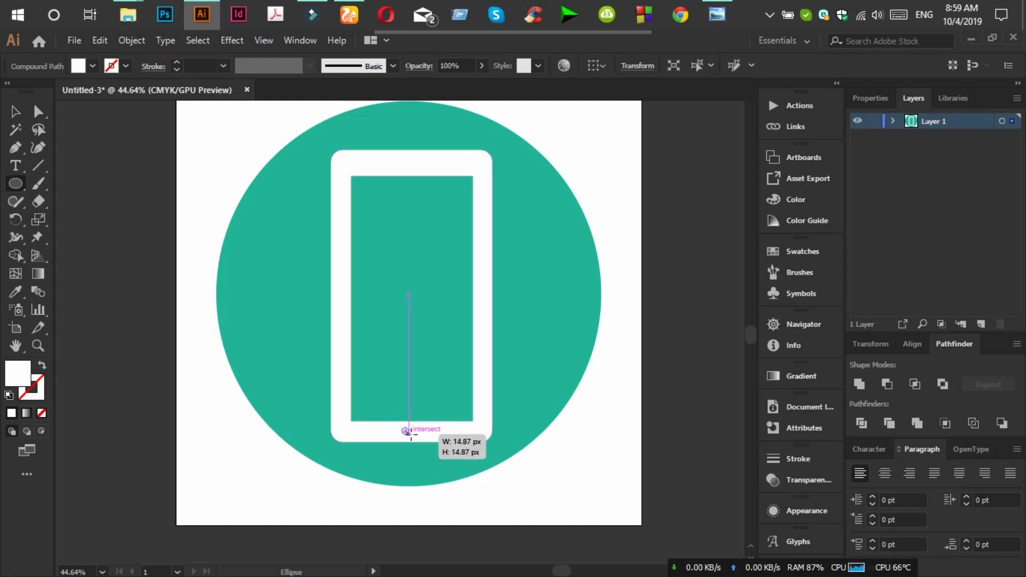
{"action": "left_click_drag", "start_coordinate": [407, 434], "coordinate": [410, 436]}
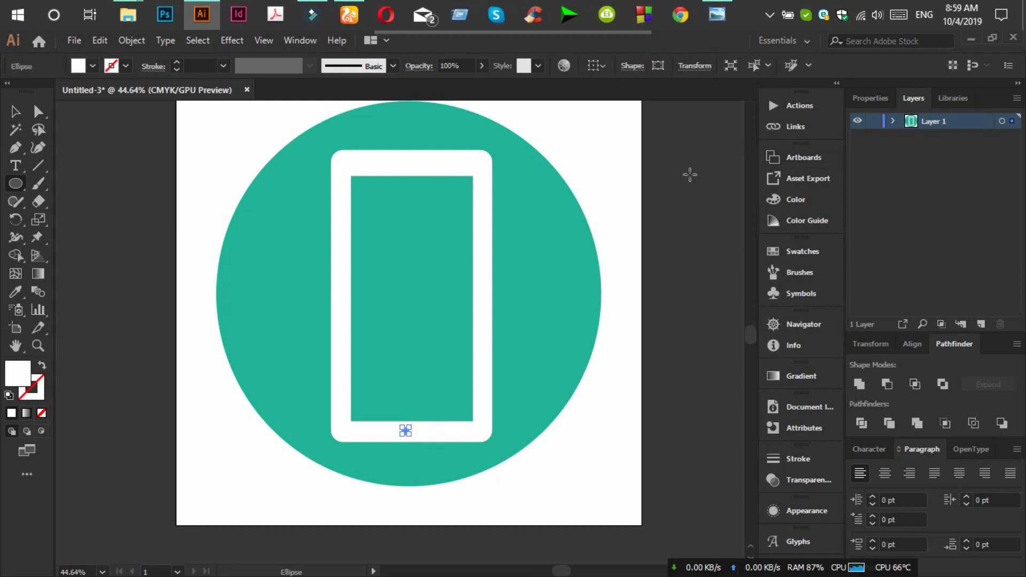
{"action": "key", "text": "i"}
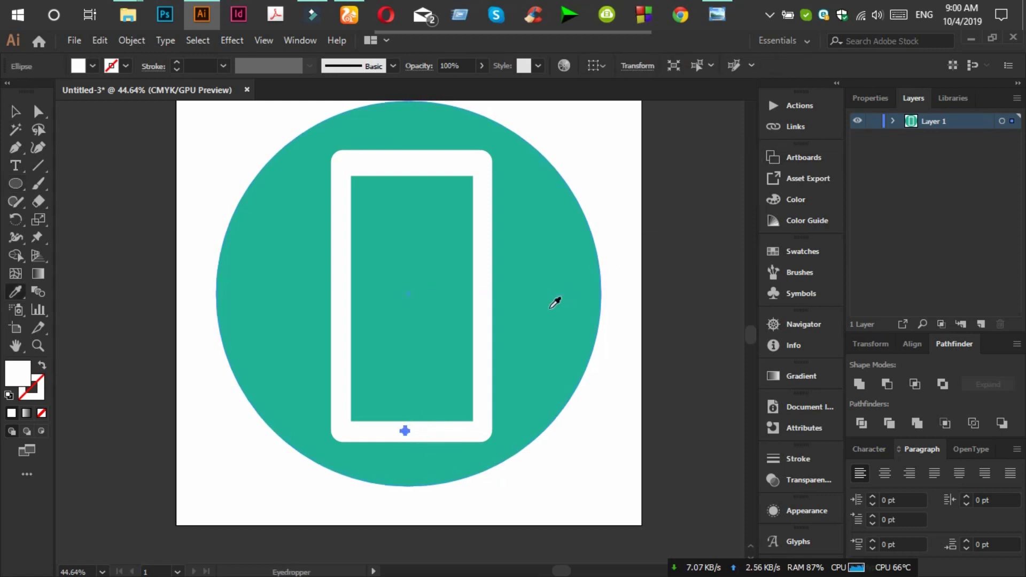
{"action": "left_click", "coordinate": [554, 300]}
{"action": "left_click", "coordinate": [21, 115]}
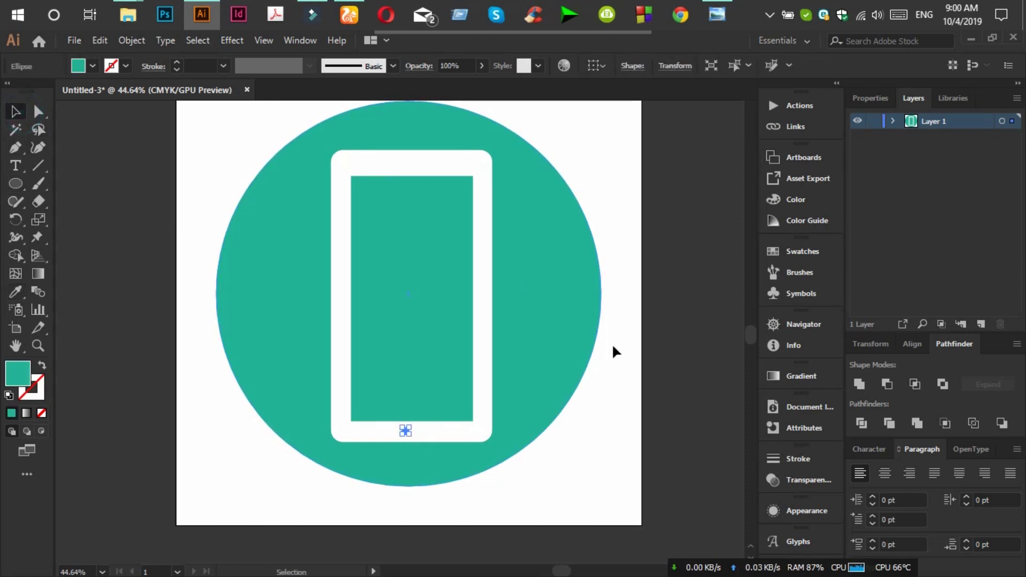
{"action": "left_click", "coordinate": [614, 424]}
Zoom in and resize the home-button circle slightly larger
{"action": "left_click", "coordinate": [707, 9]}
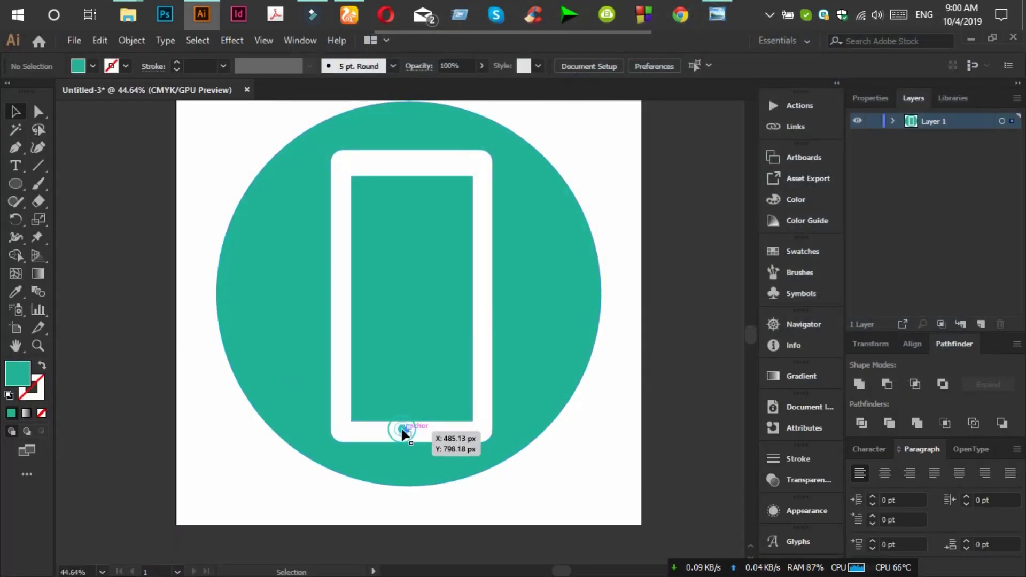
{"action": "left_click", "coordinate": [401, 425]}
{"action": "key", "text": "ctrl+plus"}
{"action": "key", "text": "ctrl+plus"}
{"action": "key", "text": "ctrl+plus"}
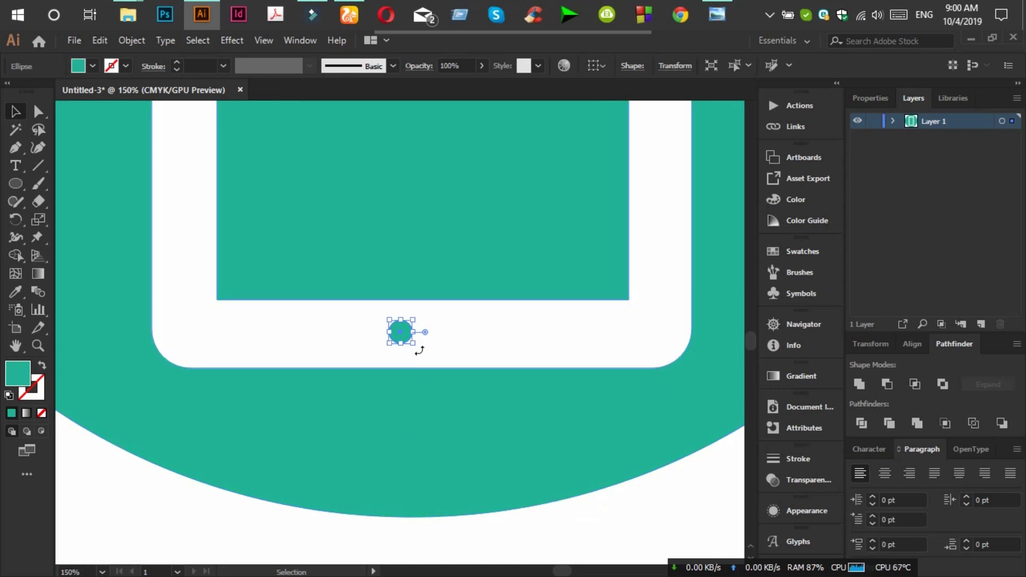
{"action": "left_click_drag", "start_coordinate": [411, 343], "coordinate": [419, 351]}
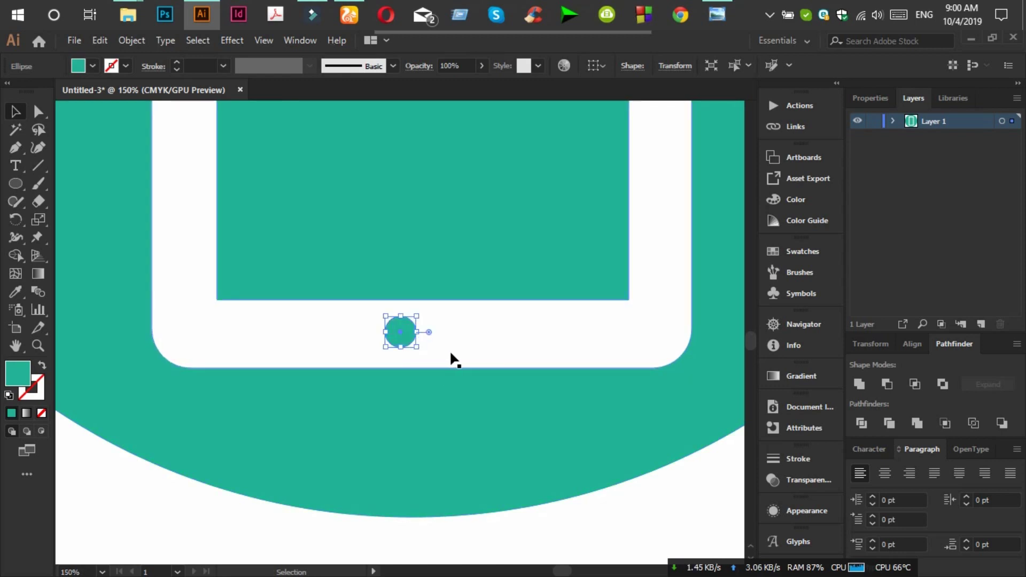
{"action": "left_click_drag", "start_coordinate": [416, 316], "coordinate": [414, 321]}
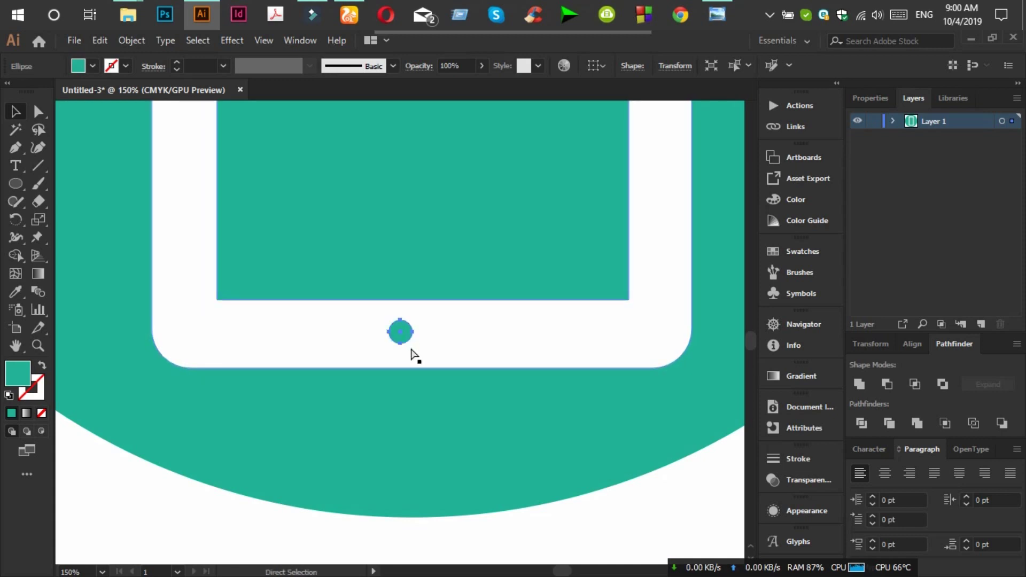
{"action": "key", "text": "ctrl+equal"}
{"action": "key", "text": "ctrl+equal"}
{"action": "key", "text": "ctrl+equal"}
{"action": "left_click_drag", "start_coordinate": [433, 362], "coordinate": [436, 368]}
{"action": "key", "text": "a"}
{"action": "key", "text": "ctrl+equal"}
{"action": "key", "text": "ctrl+equal"}
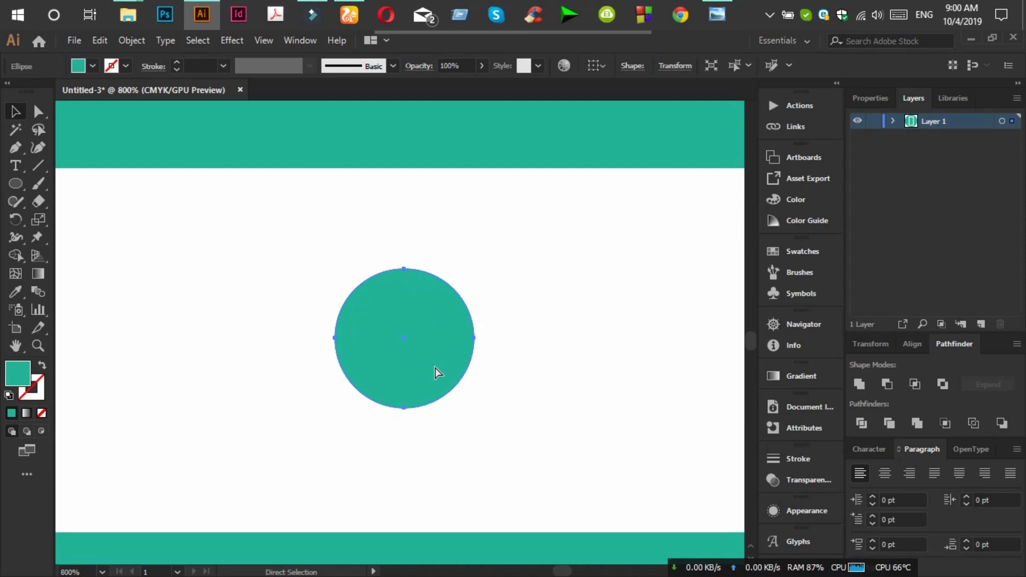
{"action": "key", "text": "ctrl+minus"}
{"action": "key", "text": "ctrl+minus"}
{"action": "key", "text": "ctrl+minus"}
{"action": "key", "text": "ctrl+minus"}
{"action": "key", "text": "ctrl+minus"}
{"action": "key", "text": "ctrl+minus"}
{"action": "key", "text": "ctrl+minus"}
{"action": "key", "text": "v"}
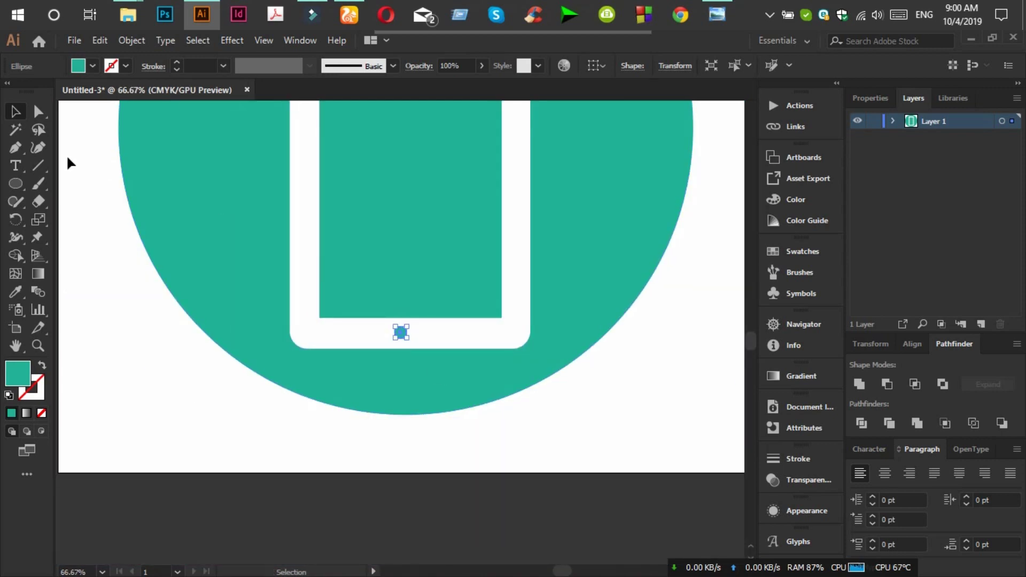
Centre the dot under the screen and cut it from the frame with Minus Front
{"action": "left_click", "coordinate": [16, 112]}
{"action": "left_click_drag", "start_coordinate": [402, 332], "coordinate": [407, 331]}
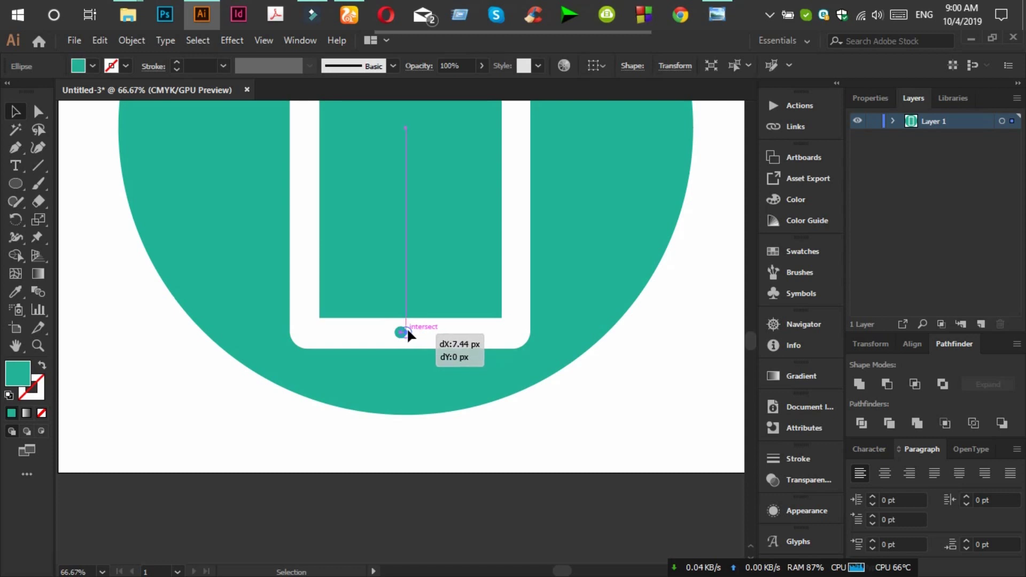
{"action": "left_click_drag", "start_coordinate": [407, 332], "coordinate": [407, 331]}
{"action": "left_click", "coordinate": [442, 333], "text": "shift"}
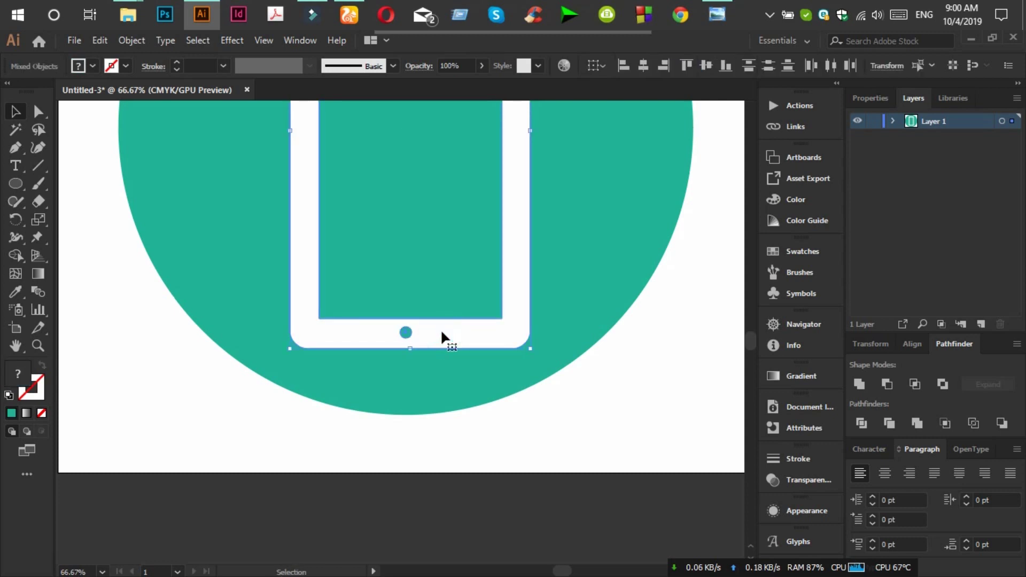
{"action": "left_click", "coordinate": [888, 384]}
{"action": "scroll", "coordinate": [600, 451], "scroll_direction": "up", "scroll_amount": 3}
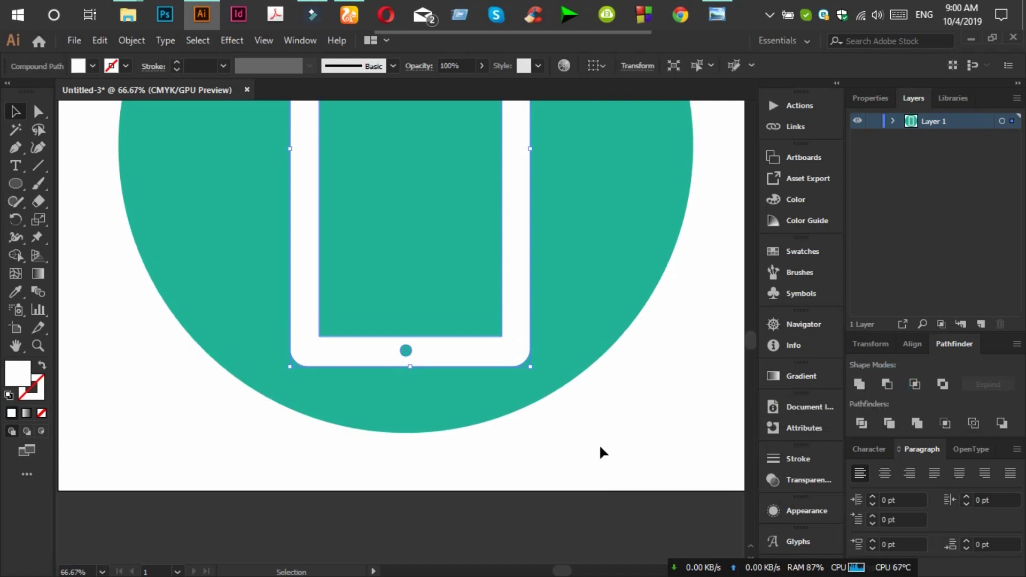
{"action": "scroll", "coordinate": [599, 447], "scroll_direction": "up", "scroll_amount": 2}
{"action": "scroll", "coordinate": [599, 447], "scroll_direction": "up", "scroll_amount": 3}
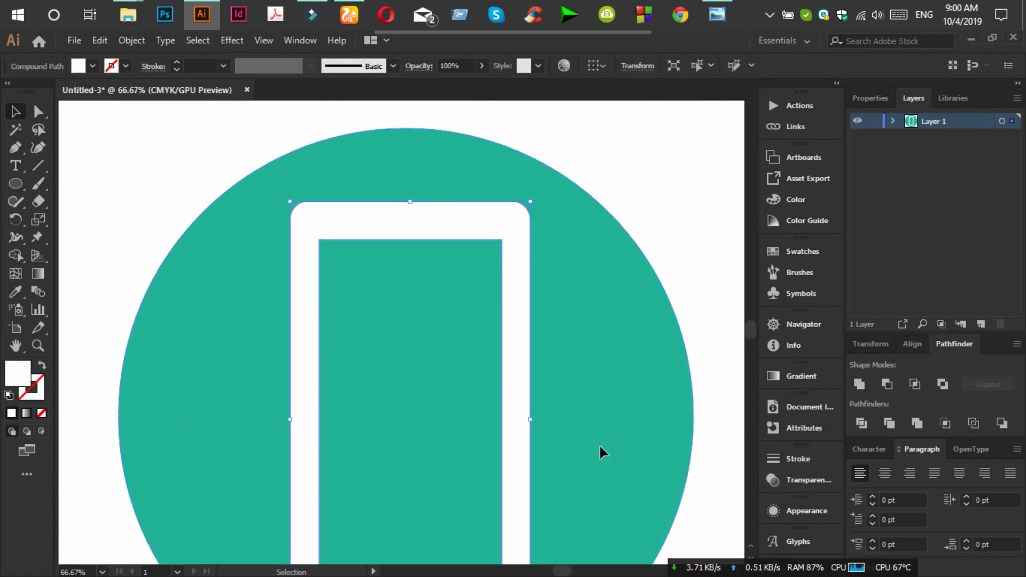
{"action": "left_click", "coordinate": [613, 148]}
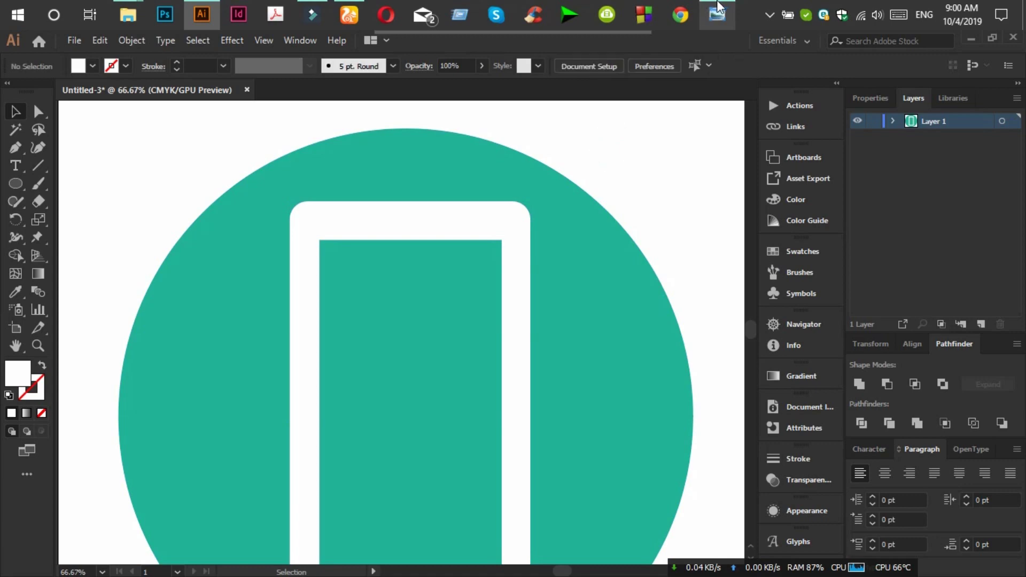
{"action": "left_click", "coordinate": [717, 14]}
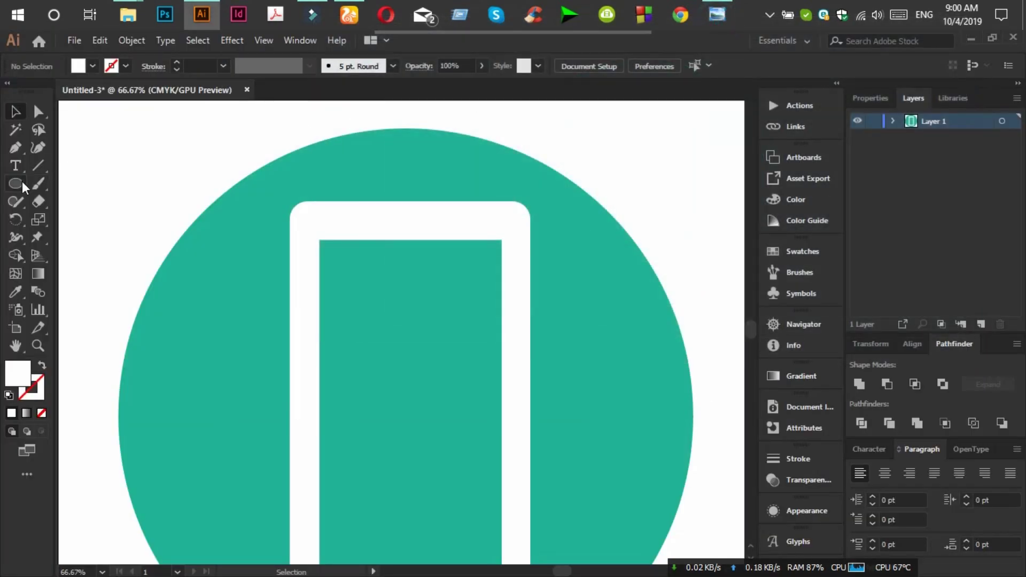
{"action": "left_click", "coordinate": [21, 181]}
Draw a small rounded-rectangle bar near the phone's top, eyedropped teal
{"action": "right_click", "coordinate": [20, 181]}
{"action": "left_click", "coordinate": [66, 201]}
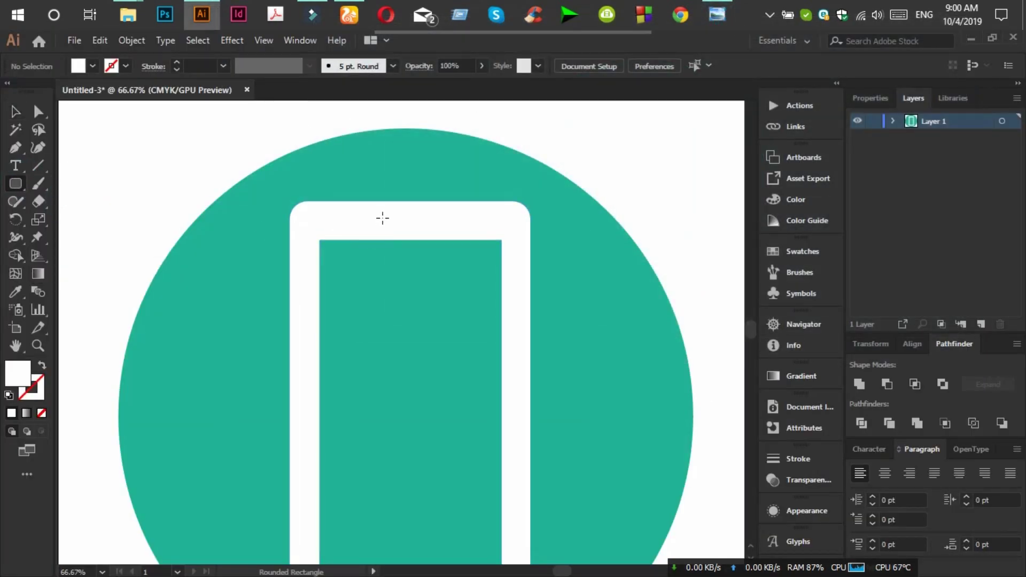
{"action": "left_click_drag", "start_coordinate": [378, 217], "coordinate": [444, 226]}
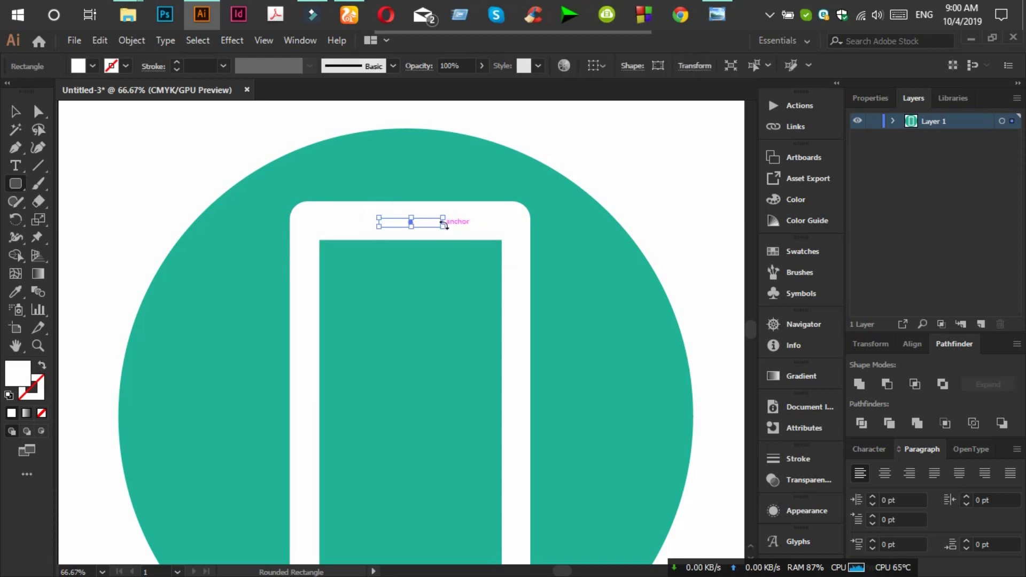
{"action": "key", "text": "ctrl+equal"}
{"action": "key", "text": "ctrl+equal"}
{"action": "key", "text": "ctrl+equal"}
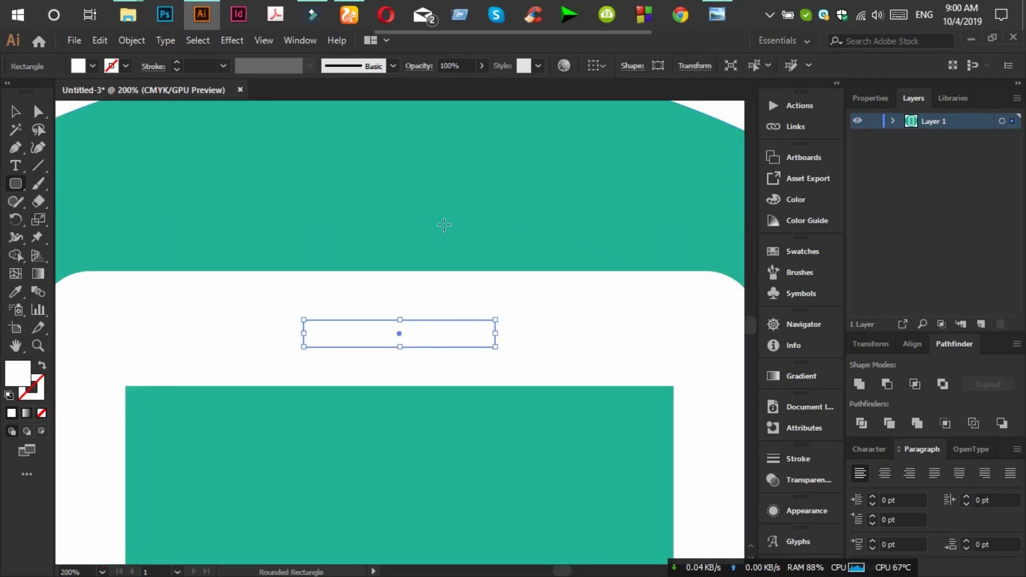
{"action": "key", "text": "i"}
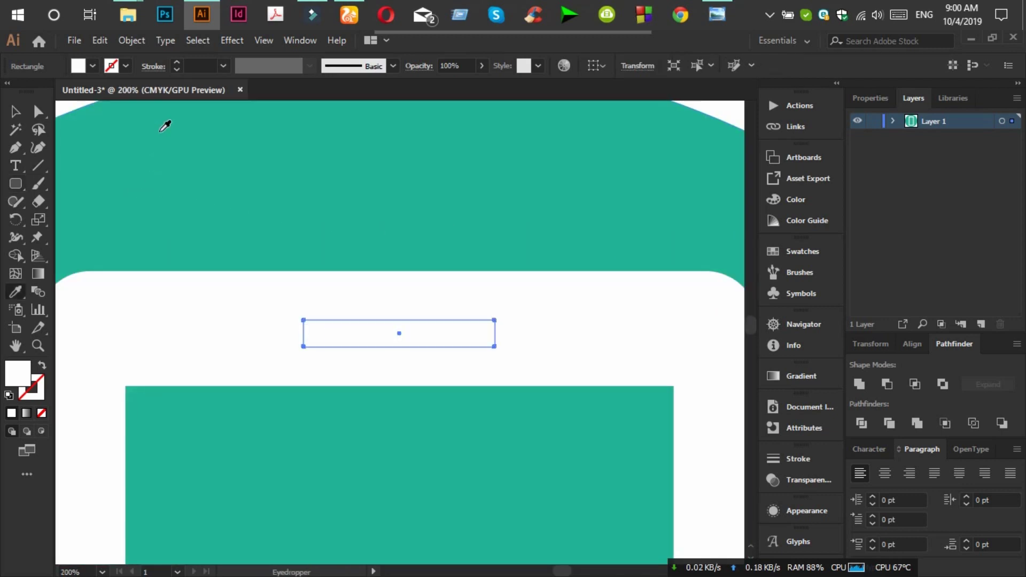
{"action": "left_click", "coordinate": [155, 137]}
Round the teal bar's corners using its corner widgets
{"action": "left_click", "coordinate": [38, 111]}
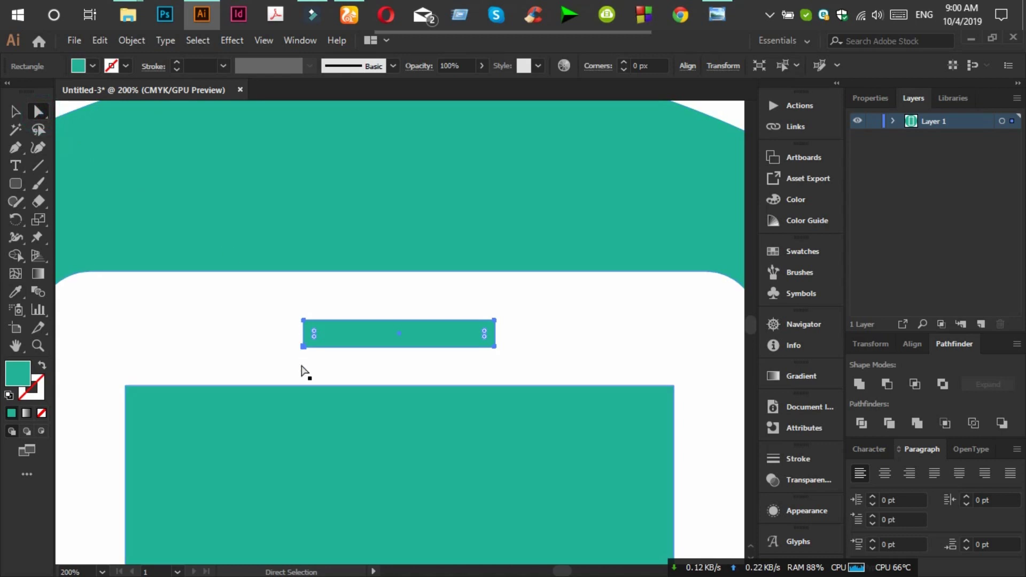
{"action": "scroll", "coordinate": [321, 366], "scroll_direction": "up", "scroll_amount": 1}
{"action": "key", "text": "ctrl+equal"}
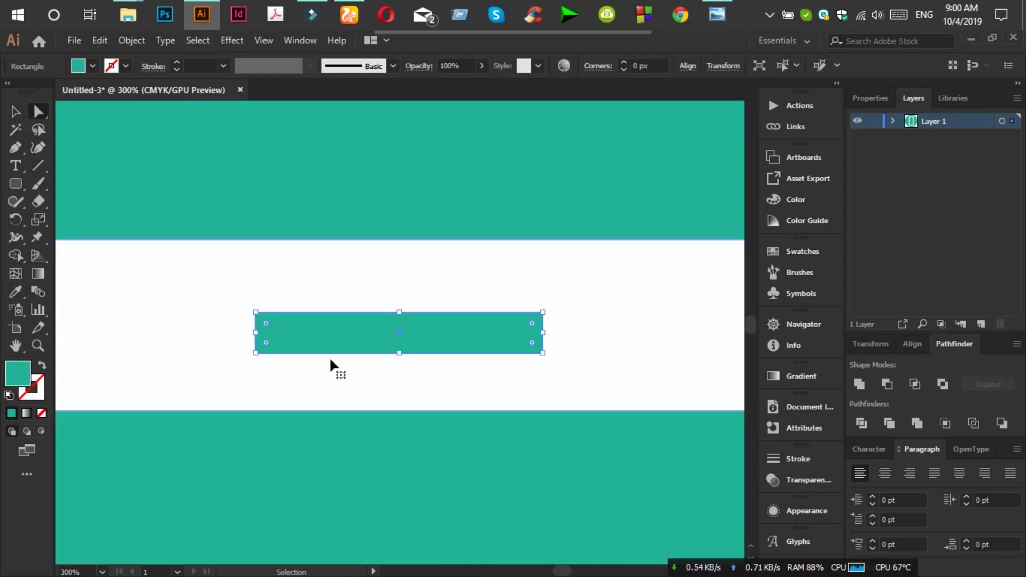
{"action": "key", "text": "ctrl+equal"}
{"action": "key", "text": "ctrl+equal"}
{"action": "left_click_drag", "start_coordinate": [124, 307], "coordinate": [129, 309]}
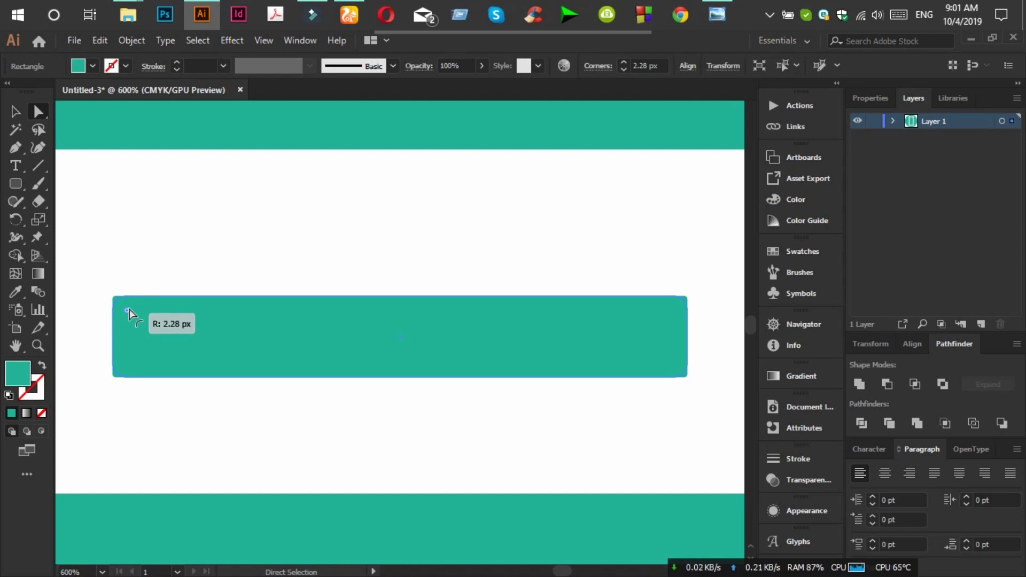
{"action": "left_click", "coordinate": [17, 111]}
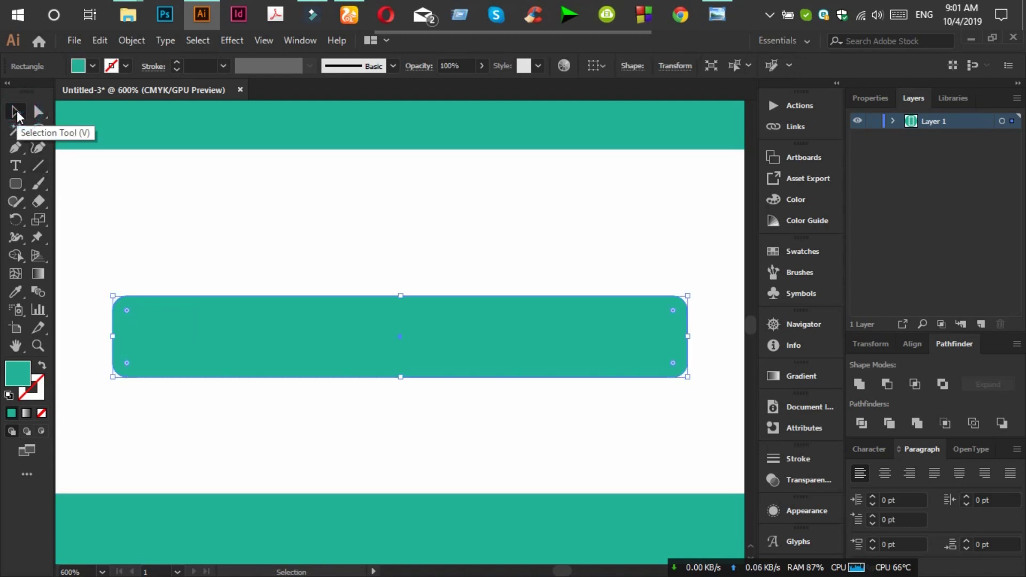
{"action": "key", "text": "ctrl+minus"}
{"action": "key", "text": "ctrl+minus"}
{"action": "key", "text": "ctrl+minus"}
{"action": "key", "text": "ctrl+minus"}
{"action": "key", "text": "ctrl+minus"}
{"action": "key", "text": "ctrl+minus"}
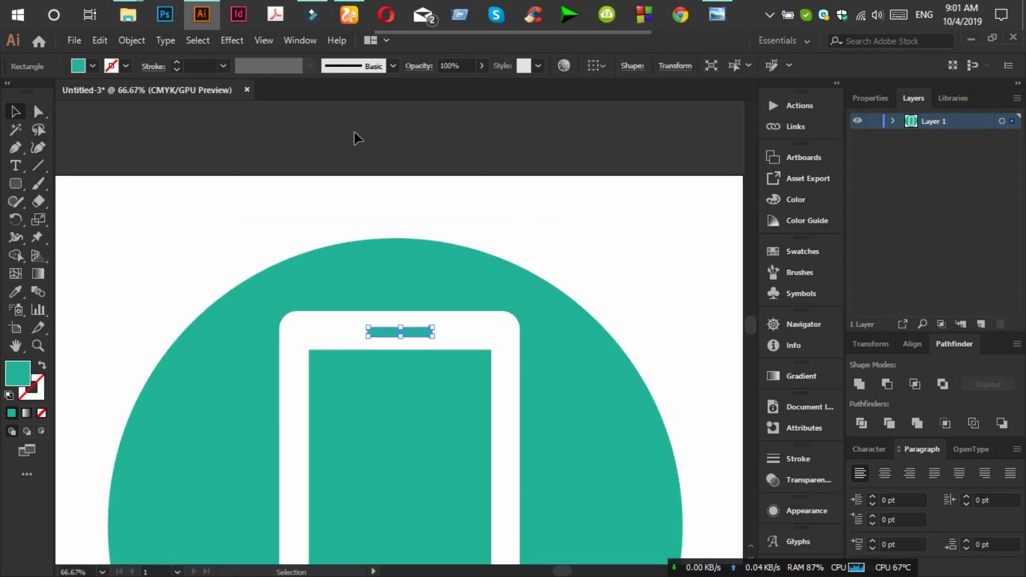
{"action": "left_click", "coordinate": [354, 132]}
Thin the speaker bar to 9 px height and check it against the reference
{"action": "left_click", "coordinate": [399, 334]}
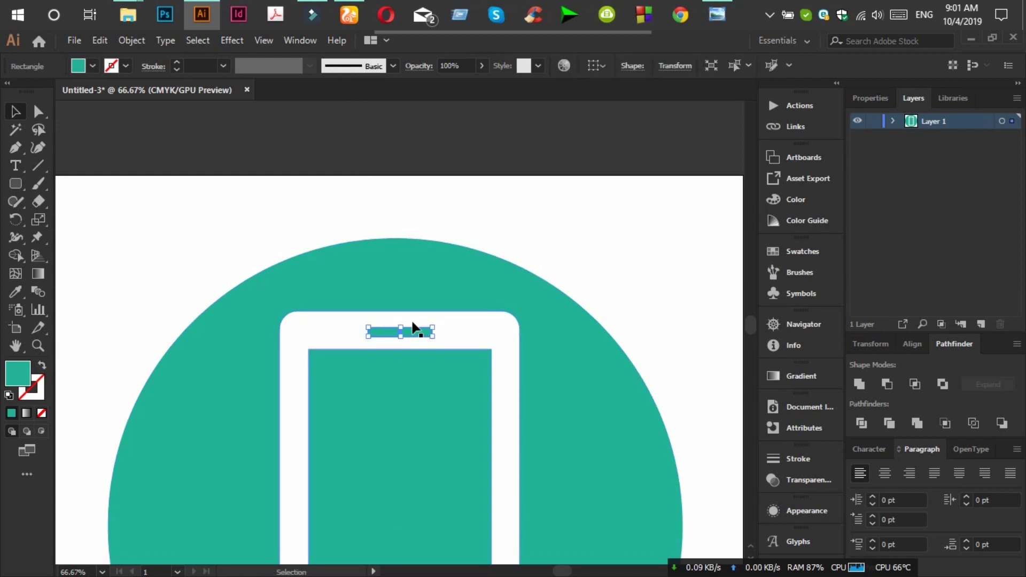
{"action": "key", "text": "ctrl+minus"}
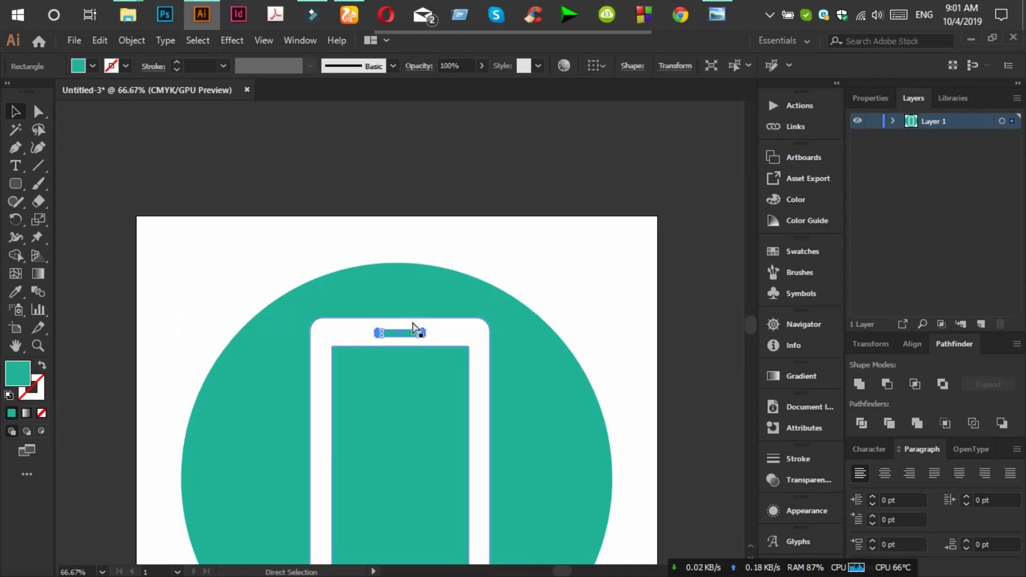
{"action": "key", "text": "ctrl+plus"}
{"action": "key", "text": "ctrl+plus"}
{"action": "key", "text": "ctrl+plus"}
{"action": "key", "text": "ctrl+plus"}
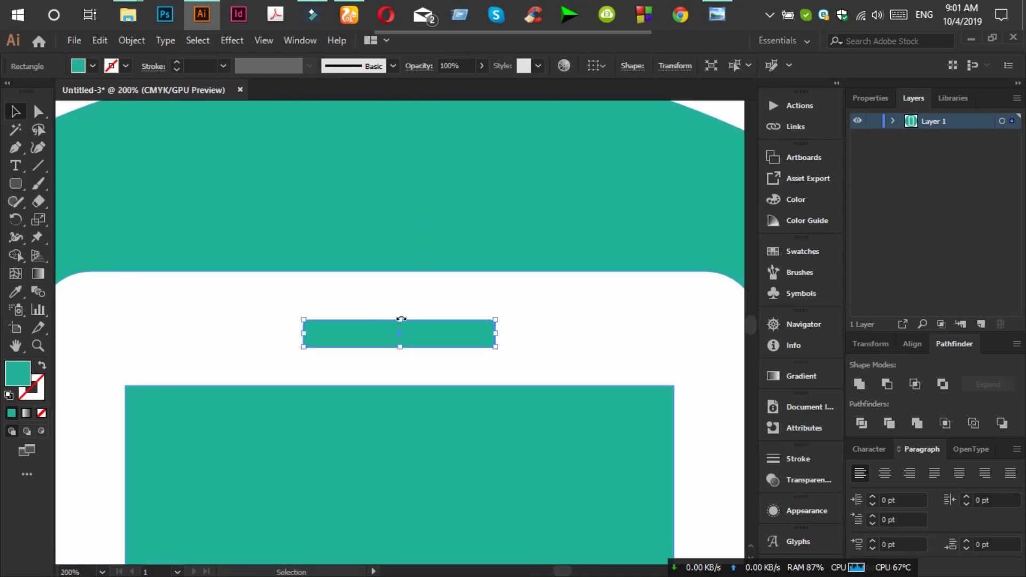
{"action": "left_click_drag", "start_coordinate": [400, 319], "coordinate": [399, 330]}
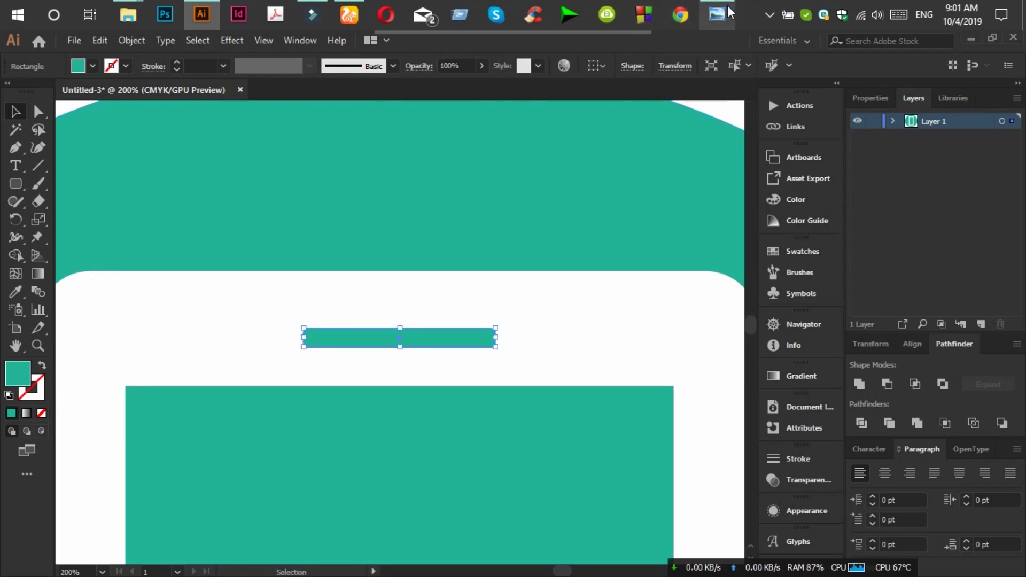
{"action": "left_click", "coordinate": [719, 14]}
{"action": "left_click", "coordinate": [932, 37]}
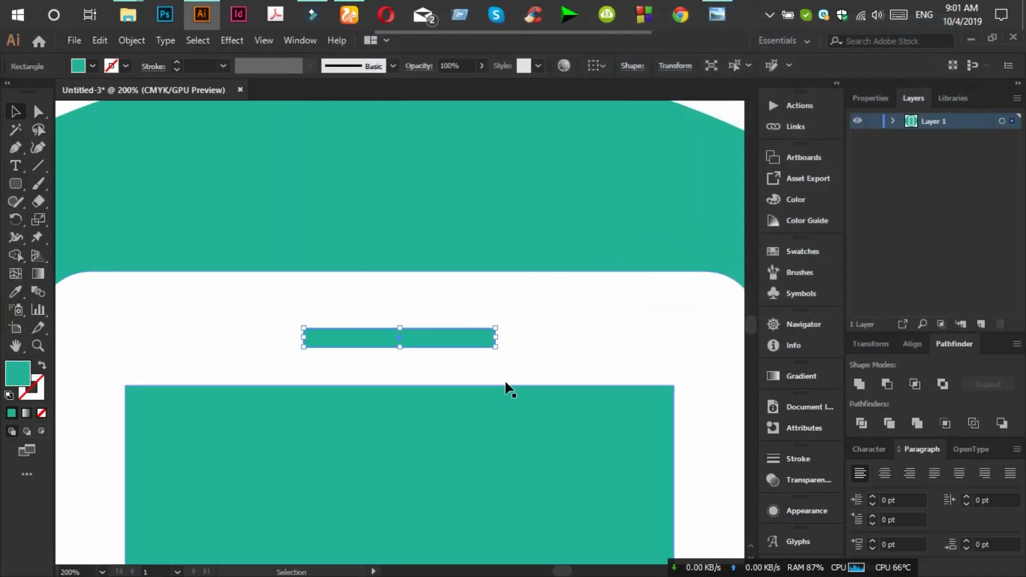
{"action": "left_click", "coordinate": [511, 235]}
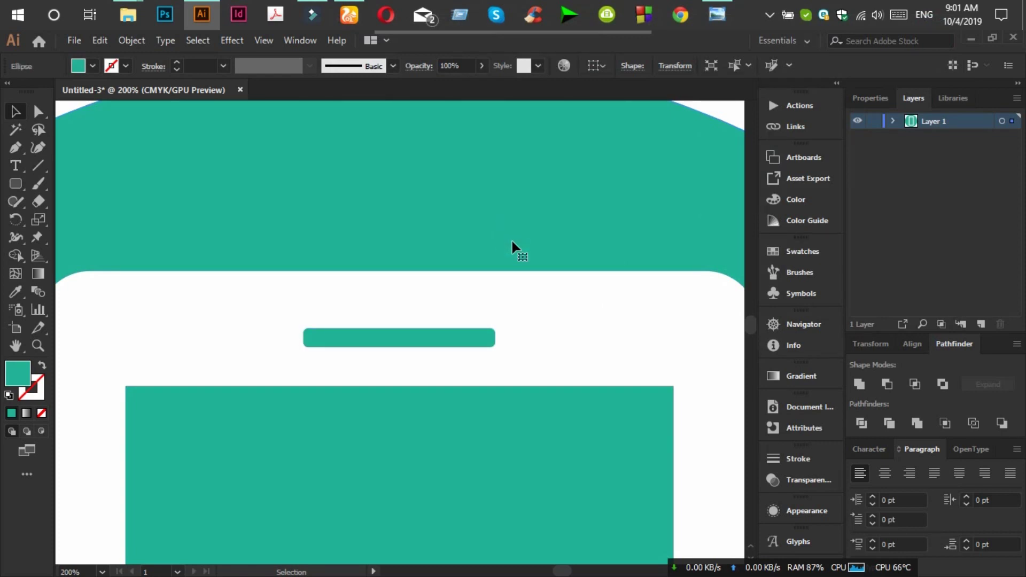
{"action": "key", "text": "ctrl+0"}
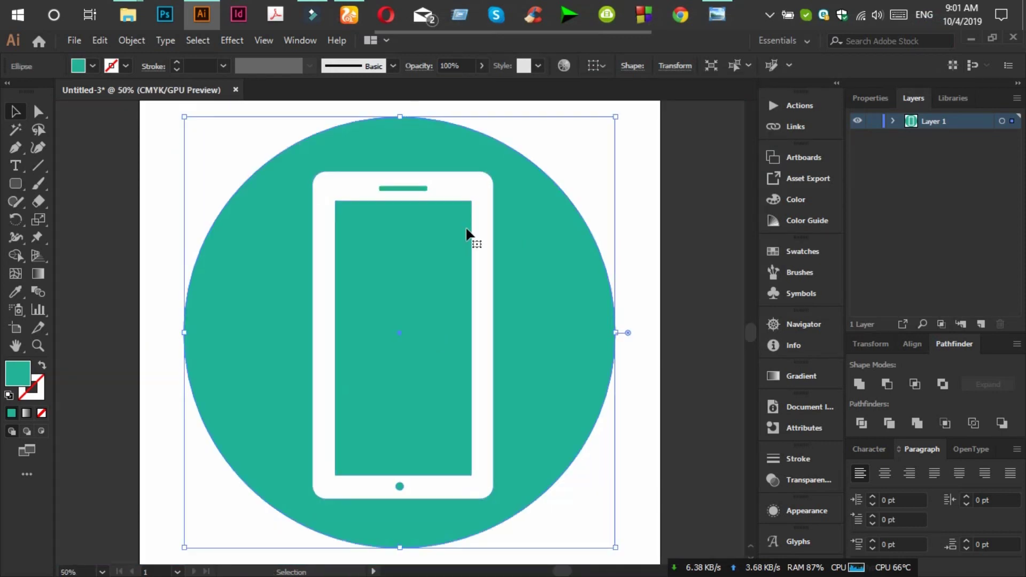
{"action": "key", "text": "ctrl+z"}
{"action": "left_click", "coordinate": [420, 208]}
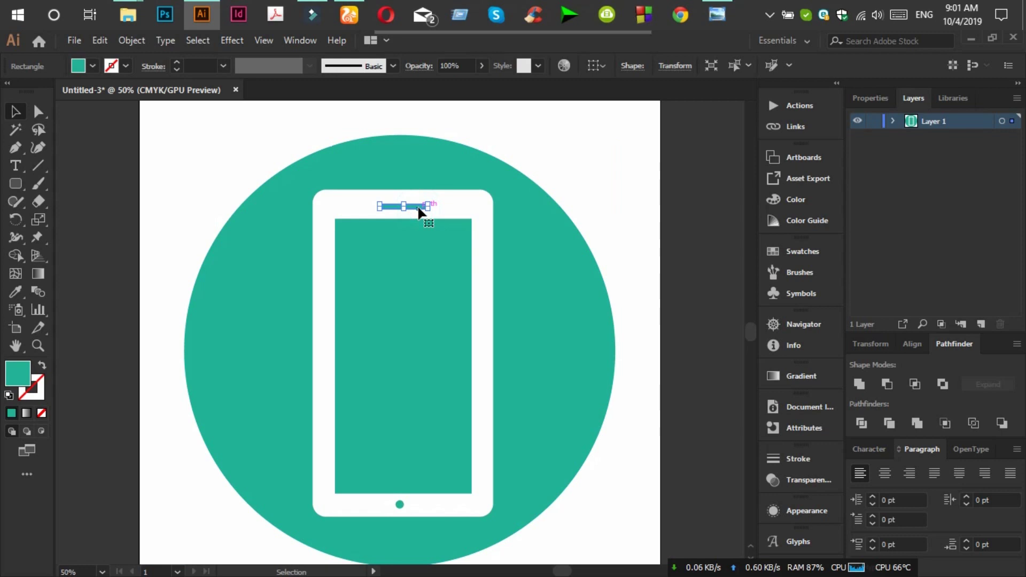
{"action": "left_click", "coordinate": [628, 191]}
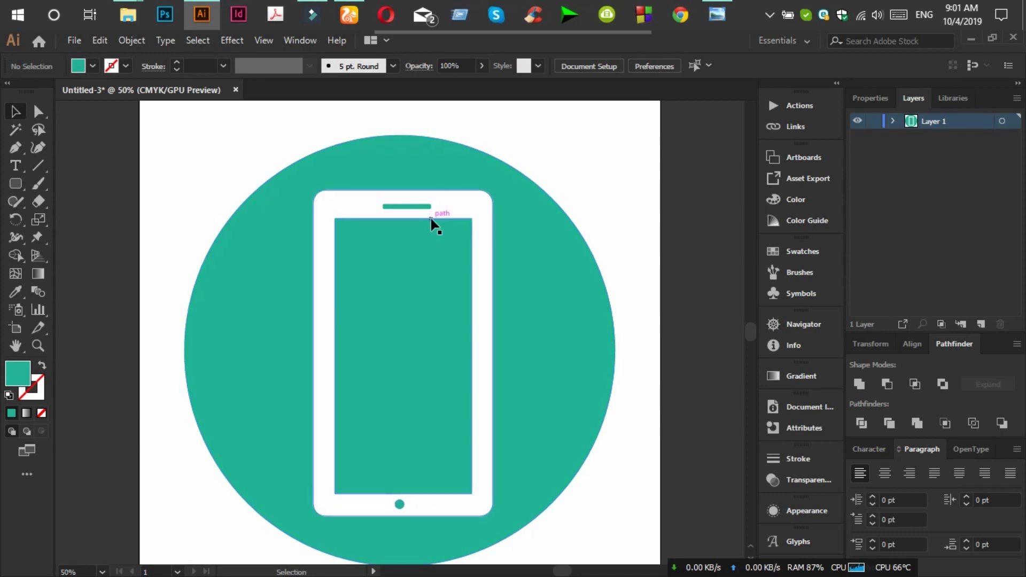
{"action": "left_click", "coordinate": [20, 183]}
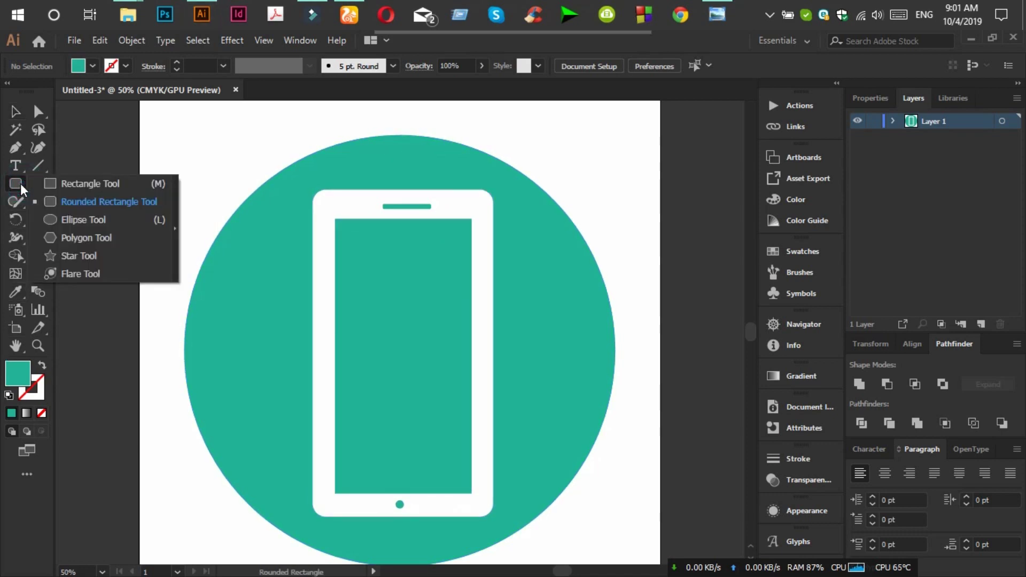
Draw a small teal dot left of the speaker slot
{"action": "left_click", "coordinate": [82, 219]}
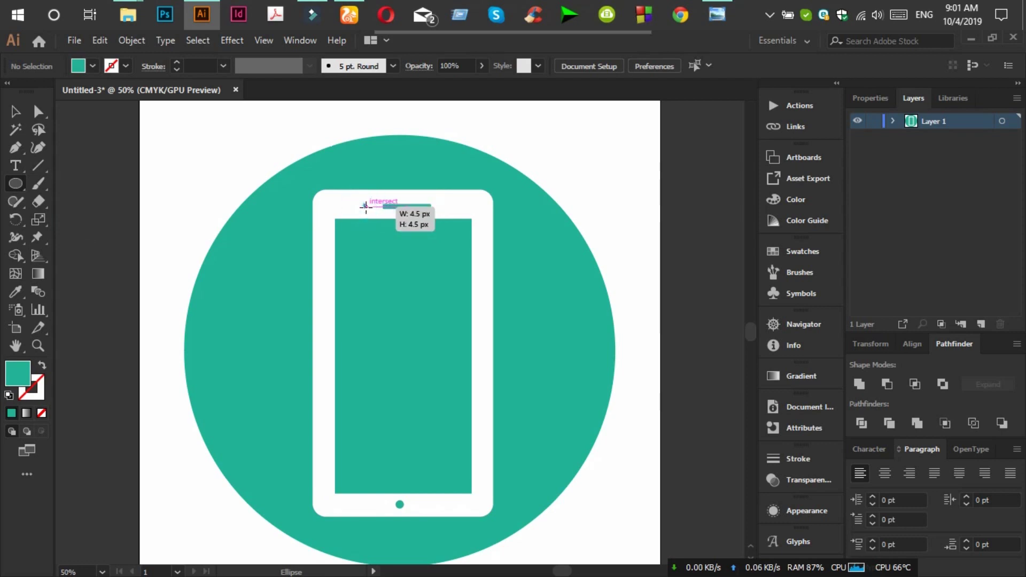
{"action": "left_click_drag", "start_coordinate": [363, 204], "coordinate": [368, 208]}
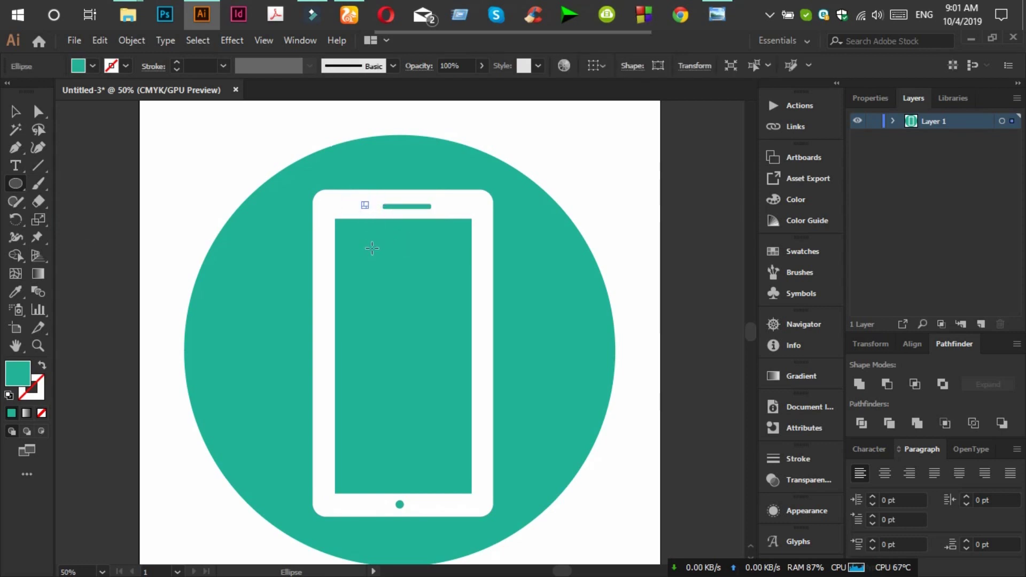
{"action": "key", "text": "i"}
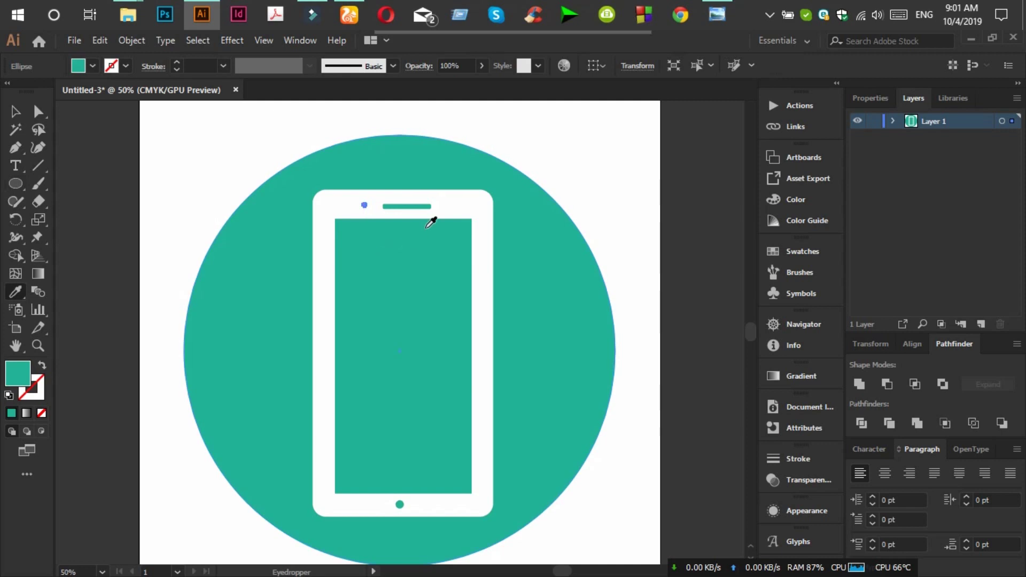
{"action": "key", "text": "ctrl+shift+a"}
{"action": "left_click", "coordinate": [15, 113]}
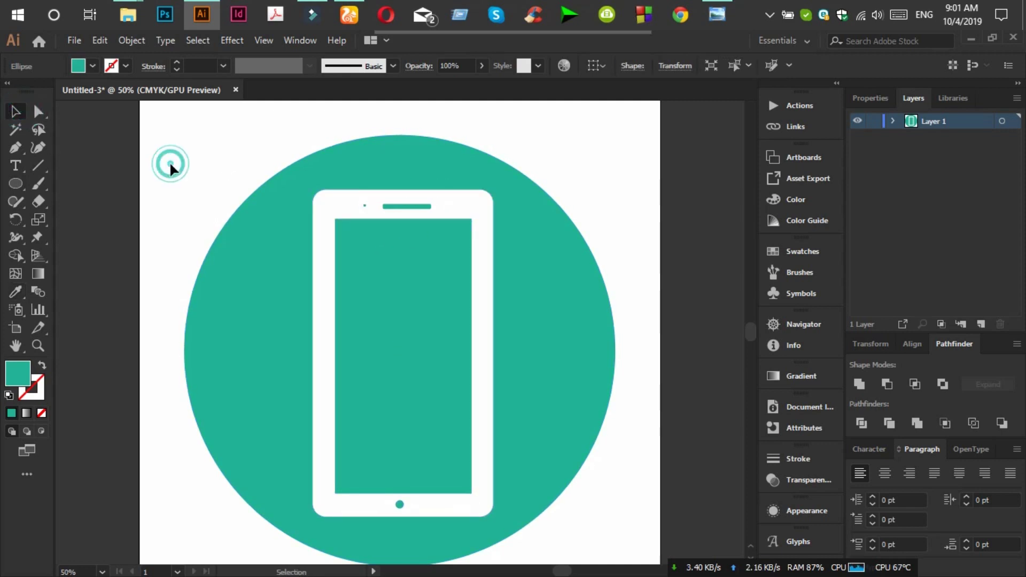
Resize the camera dot to about 7.74 px and move it beside the speaker bar
{"action": "left_click", "coordinate": [364, 206]}
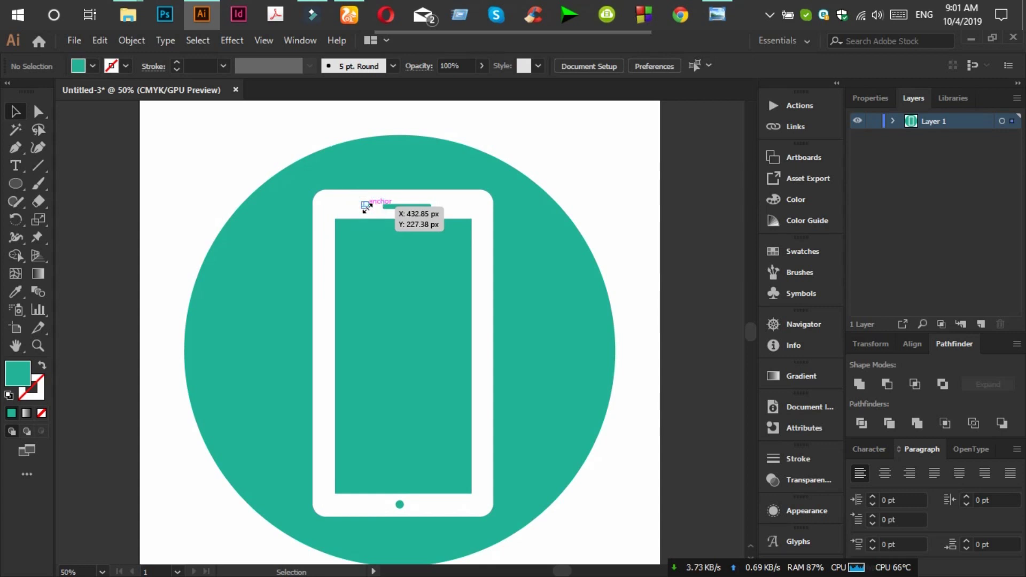
{"action": "key", "text": "ctrl+plus"}
{"action": "key", "text": "ctrl+plus"}
{"action": "key", "text": "ctrl+plus"}
{"action": "key", "text": "ctrl+plus"}
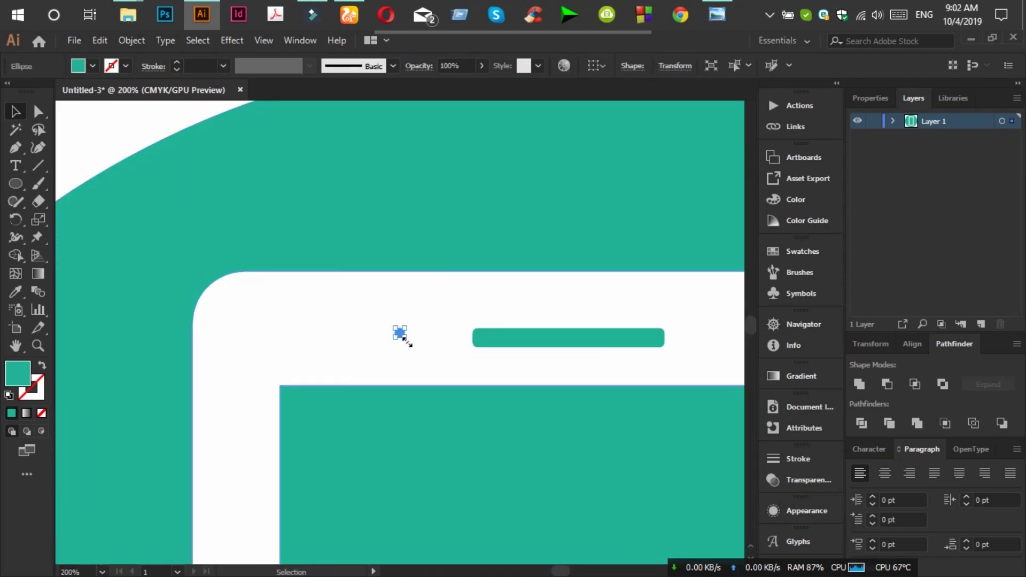
{"action": "left_click_drag", "start_coordinate": [402, 336], "coordinate": [405, 339]}
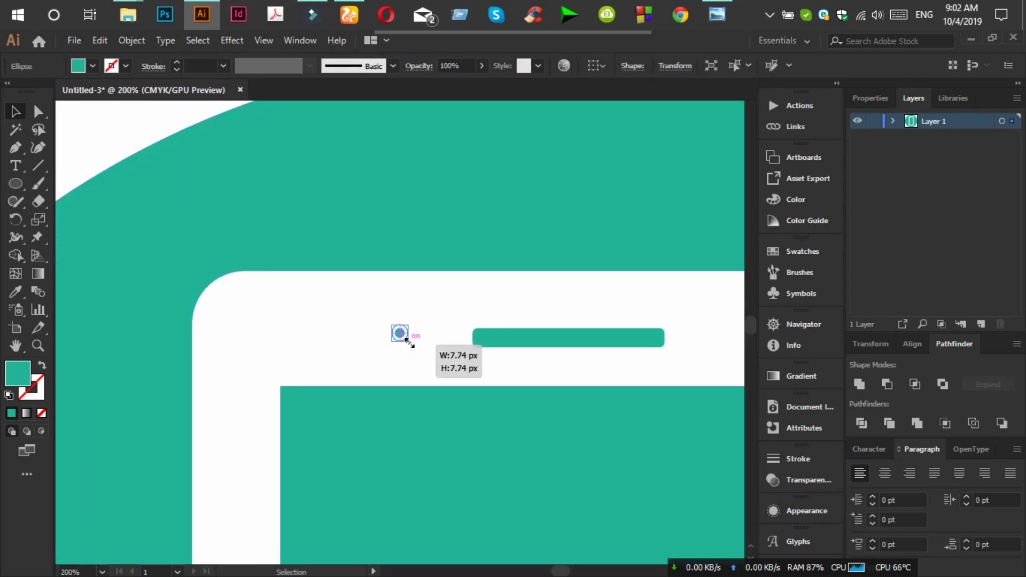
{"action": "key", "text": "a"}
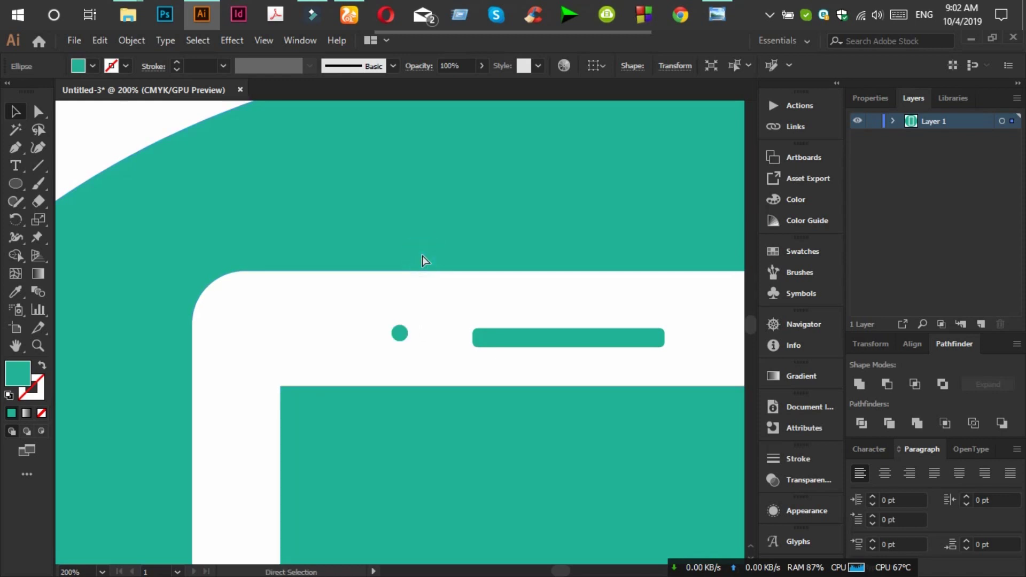
{"action": "key", "text": "ctrl+1"}
{"action": "key", "text": "ctrl+minus"}
{"action": "left_click_drag", "start_coordinate": [358, 201], "coordinate": [369, 185]}
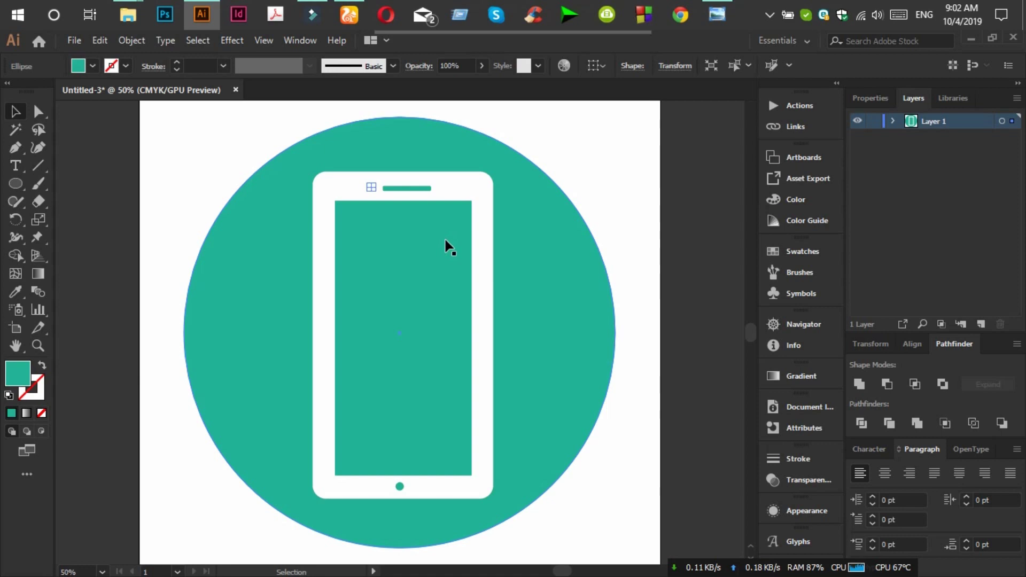
Select the speaker bar, camera dot and phone body, then apply Minus Front
{"action": "left_click", "coordinate": [576, 181]}
{"action": "scroll", "coordinate": [581, 178], "scroll_direction": "up", "scroll_amount": 1}
{"action": "scroll", "coordinate": [583, 187], "scroll_direction": "up", "scroll_amount": 1}
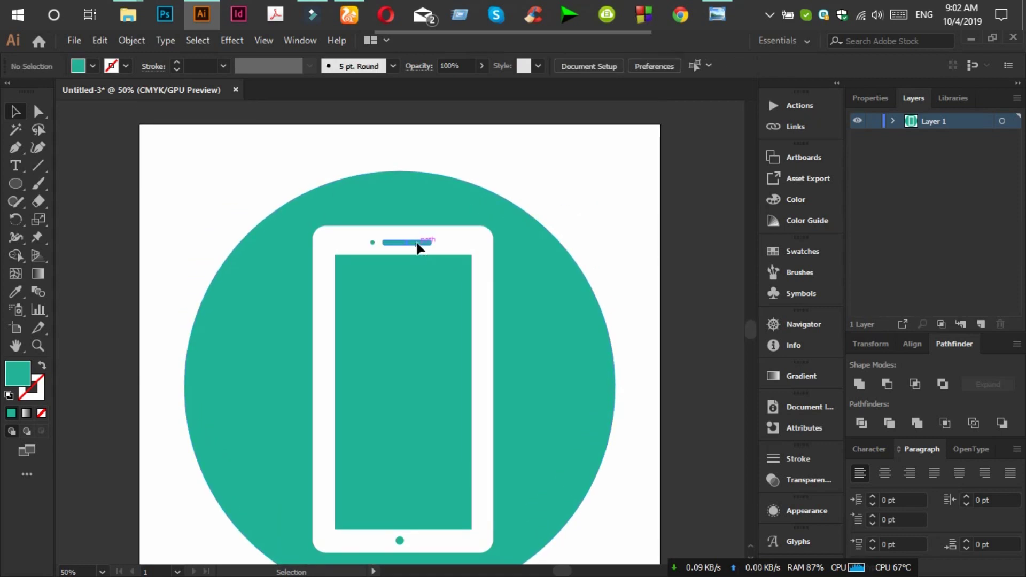
{"action": "left_click", "coordinate": [419, 243]}
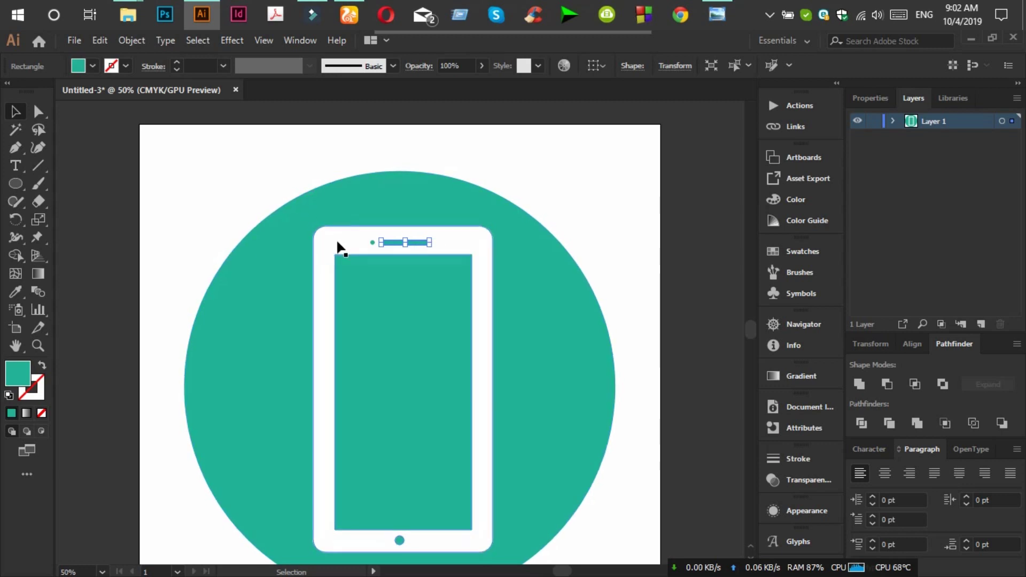
{"action": "left_click", "coordinate": [371, 242], "text": "shift"}
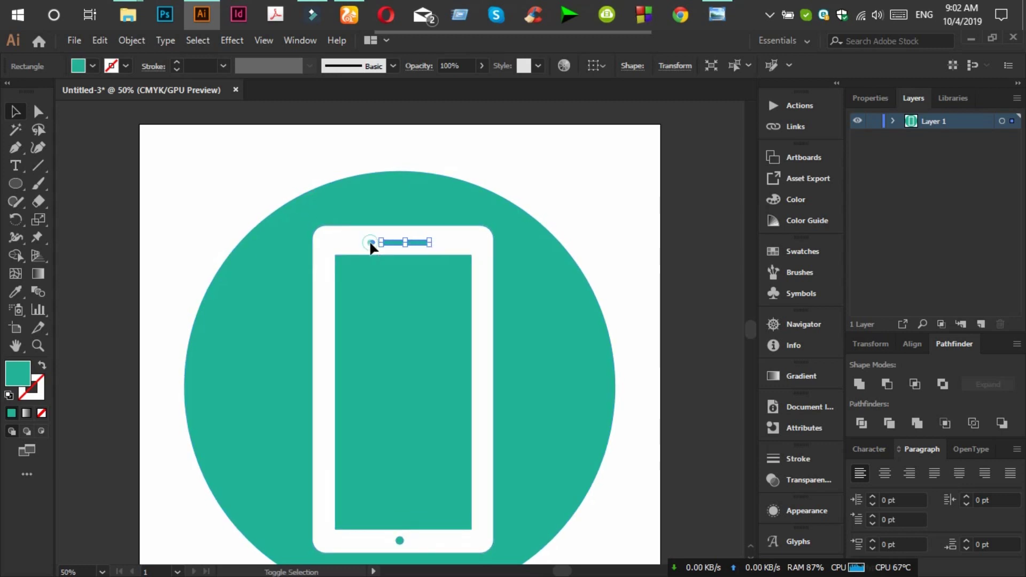
{"action": "left_click", "coordinate": [332, 240], "text": "shift"}
{"action": "left_click", "coordinate": [882, 389]}
{"action": "left_click", "coordinate": [671, 222]}
{"action": "scroll", "coordinate": [650, 269], "scroll_direction": "up", "scroll_amount": 1}
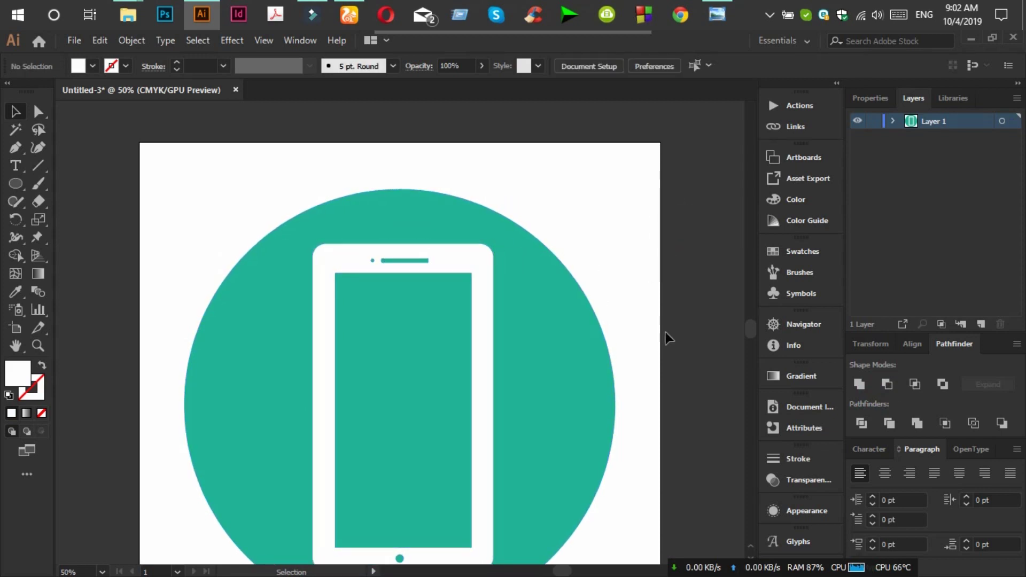
{"action": "scroll", "coordinate": [666, 337], "scroll_direction": "down", "scroll_amount": 3}
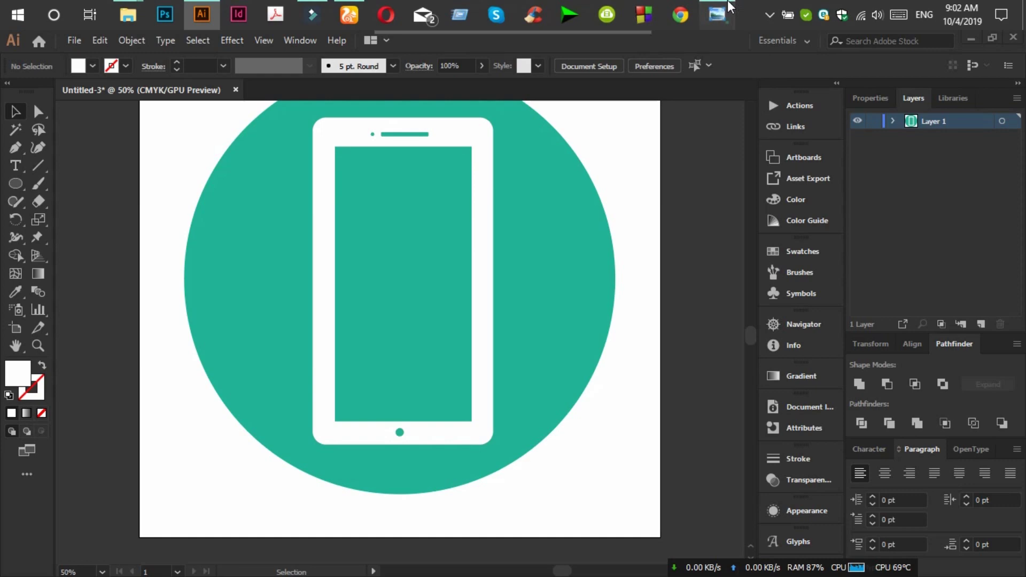
Check the reference image, then select only the white phone outline
{"action": "left_click", "coordinate": [729, 8]}
{"action": "left_click", "coordinate": [717, 14]}
{"action": "scroll", "coordinate": [508, 247], "scroll_direction": "up", "scroll_amount": 1}
{"action": "scroll", "coordinate": [615, 488], "scroll_direction": "down", "scroll_amount": 1}
{"action": "left_click_drag", "start_coordinate": [628, 526], "coordinate": [229, 116]}
{"action": "left_click", "coordinate": [243, 229], "text": "shift"}
Shrink the phone outline slightly from its corner handle
{"action": "left_click_drag", "start_coordinate": [492, 443], "coordinate": [482, 423]}
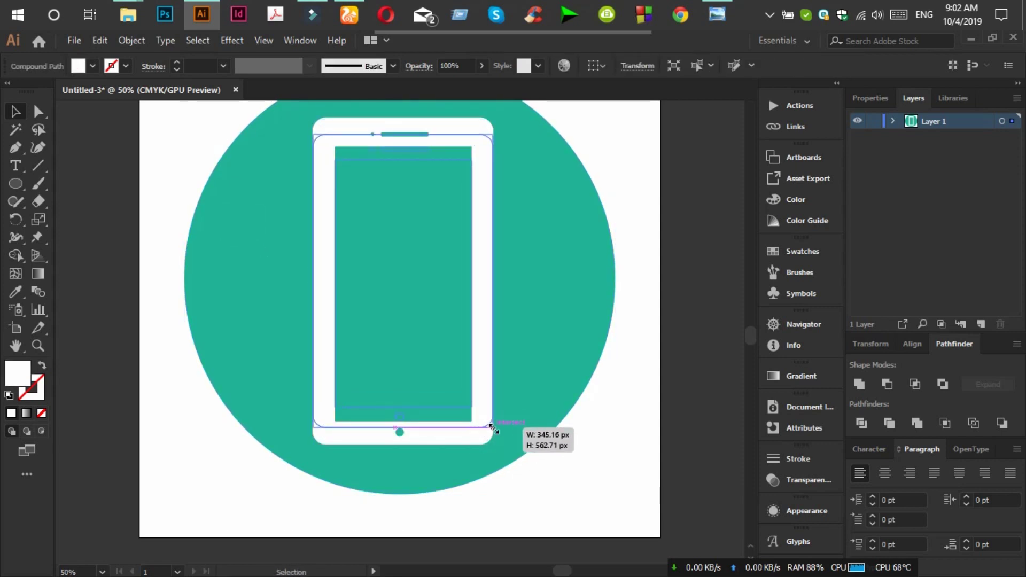
{"action": "left_click_drag", "start_coordinate": [482, 424], "coordinate": [492, 426]}
{"action": "key", "text": "a"}
{"action": "key", "text": "v"}
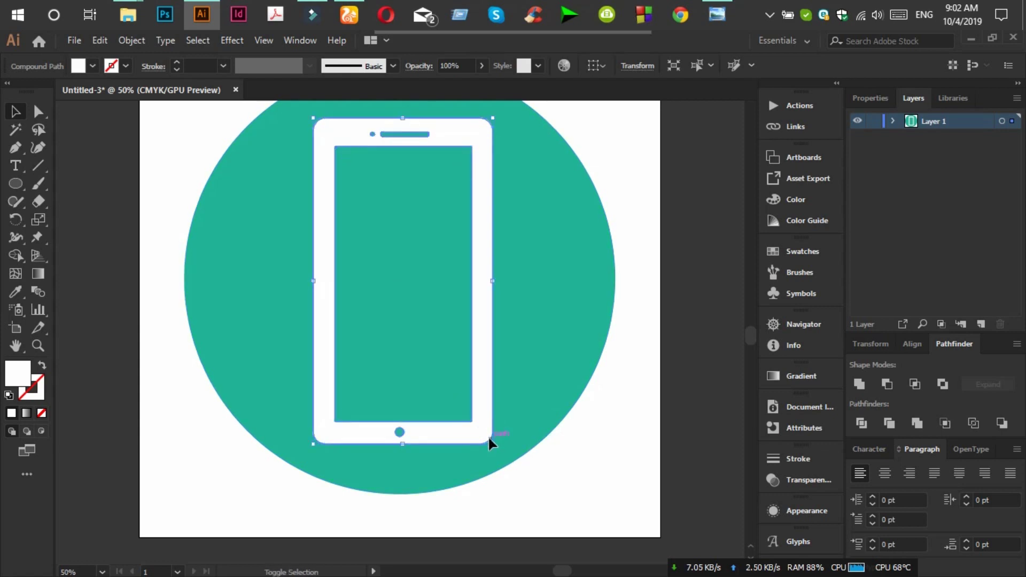
{"action": "left_click_drag", "start_coordinate": [488, 435], "coordinate": [480, 421]}
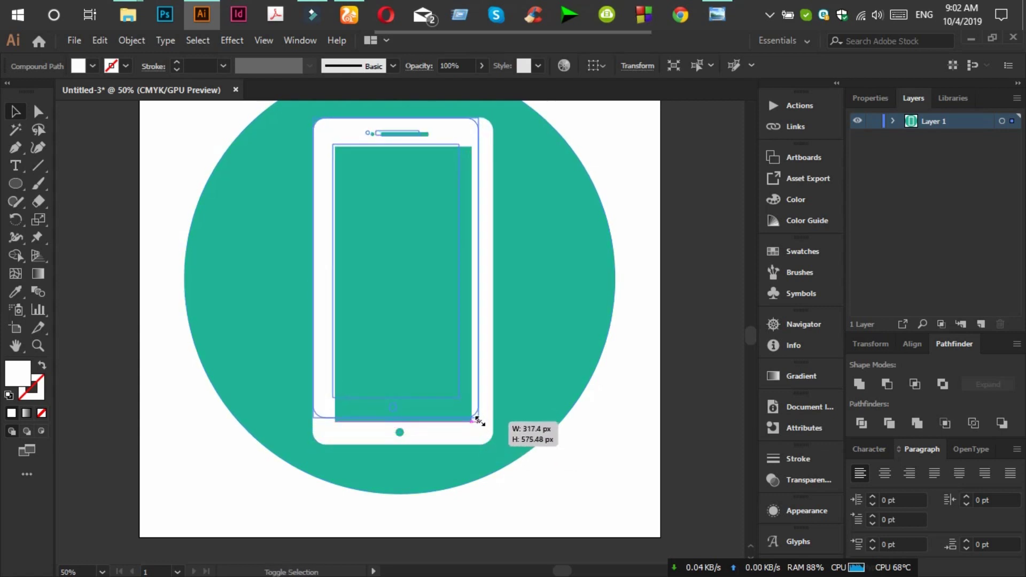
{"action": "scroll", "coordinate": [480, 417], "scroll_direction": "up", "scroll_amount": 1}
{"action": "scroll", "coordinate": [479, 414], "scroll_direction": "up", "scroll_amount": 1}
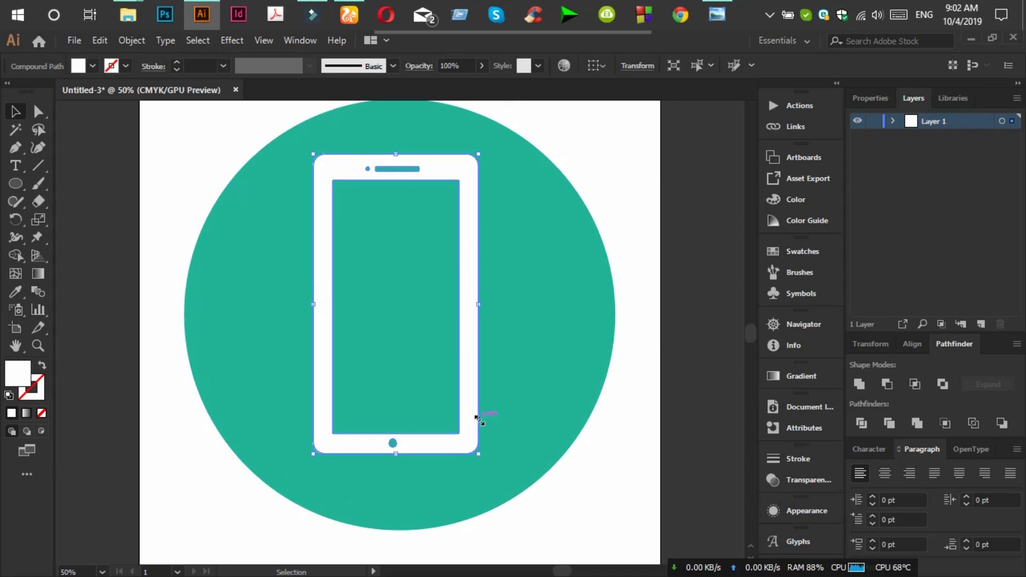
Fine-tune the phone's size and nudge it right to centre it, then recheck the reference
{"action": "left_click_drag", "start_coordinate": [449, 175], "coordinate": [452, 183]}
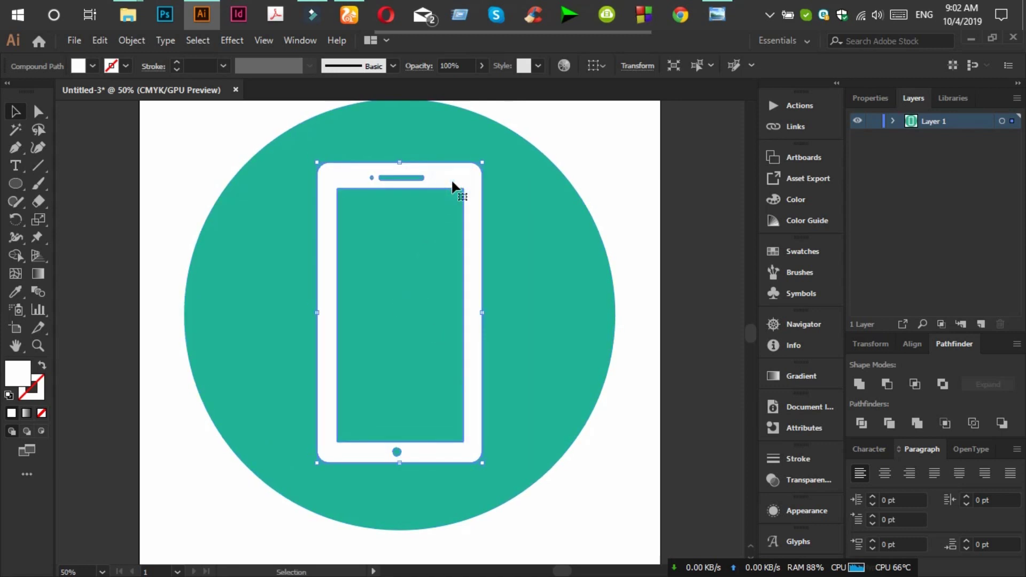
{"action": "left_click_drag", "start_coordinate": [486, 160], "coordinate": [481, 170]}
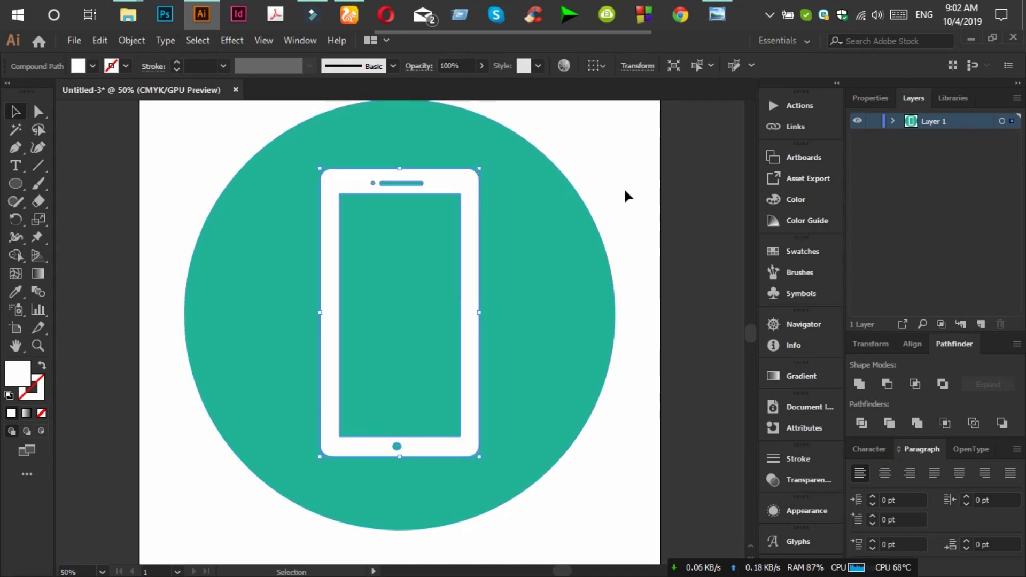
{"action": "key", "text": "ctrl+z"}
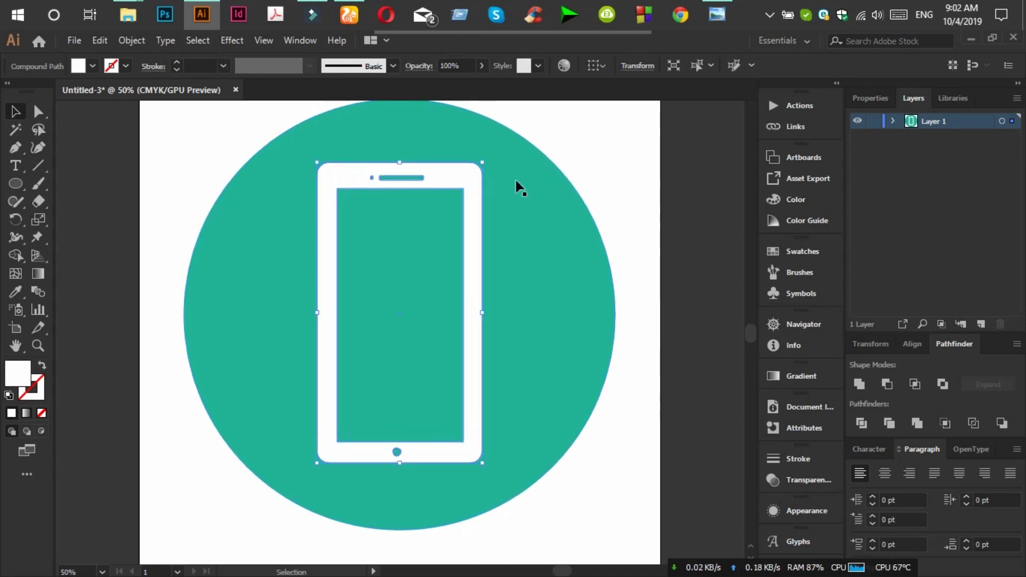
{"action": "left_click_drag", "start_coordinate": [481, 163], "coordinate": [473, 181]}
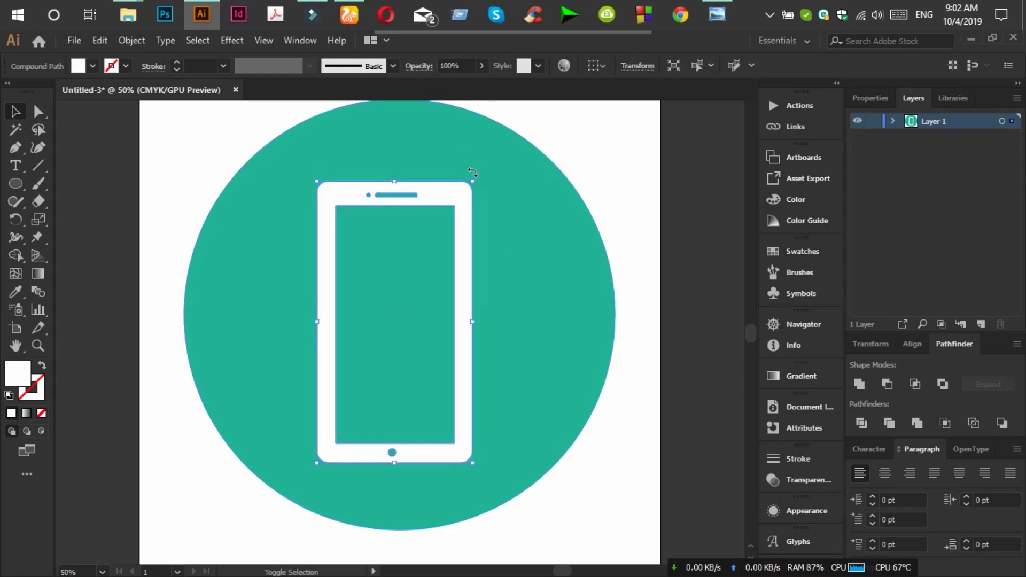
{"action": "key", "text": "Right"}
{"action": "key", "text": "Right"}
{"action": "key", "text": "Right"}
{"action": "key", "text": "Right"}
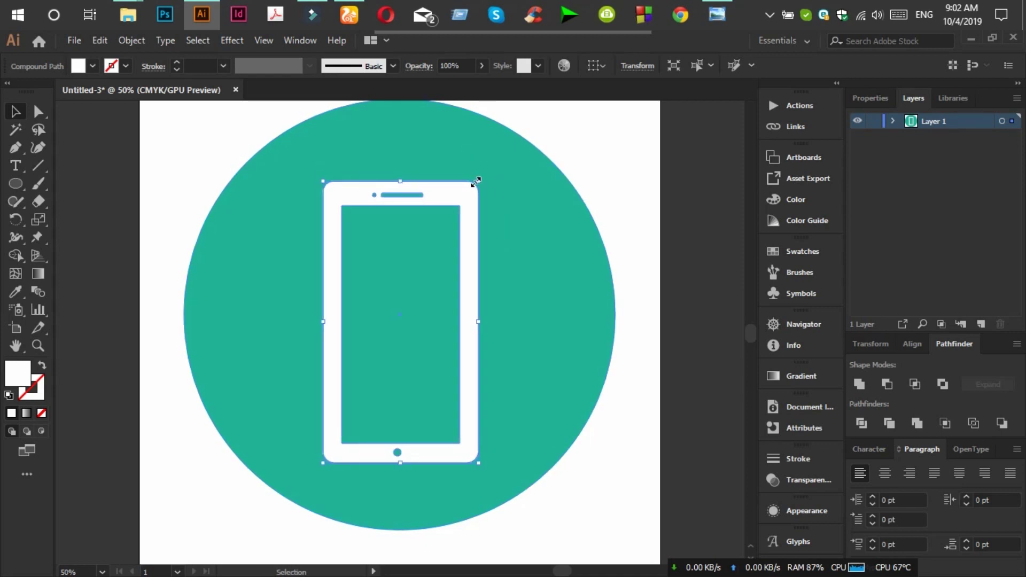
{"action": "key", "text": "Right"}
{"action": "key", "text": "Right"}
{"action": "left_click", "coordinate": [641, 184]}
{"action": "left_click", "coordinate": [720, 13]}
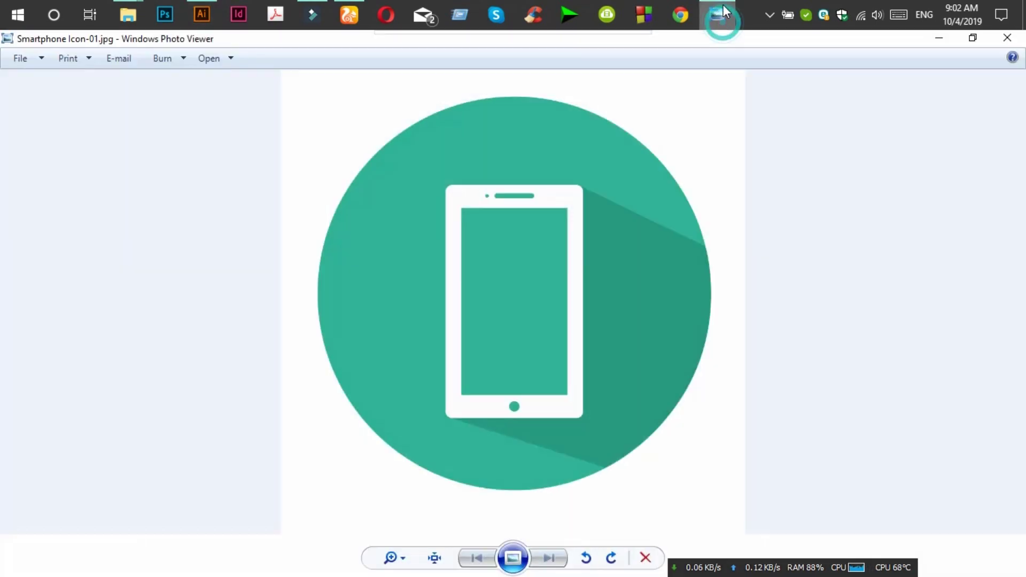
{"action": "left_click", "coordinate": [723, 11]}
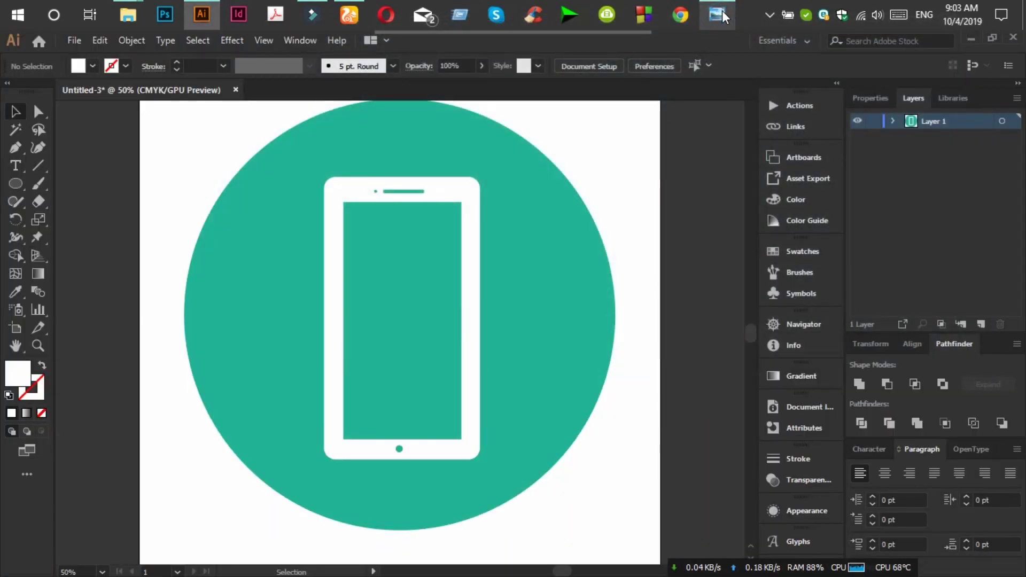
With the Pen tool, start the shadow path at the phone's top-right corner
{"action": "left_click", "coordinate": [20, 148]}
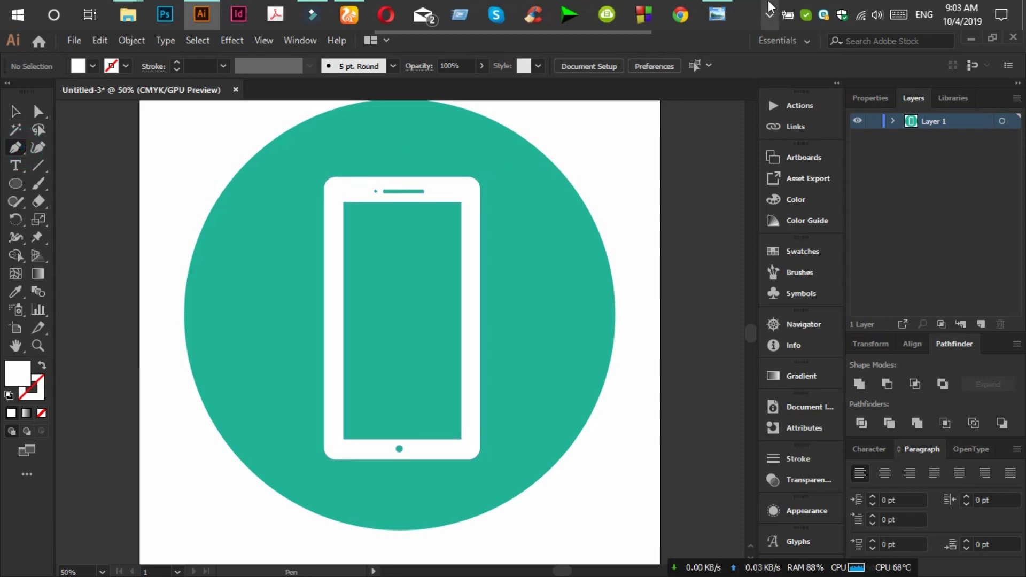
{"action": "left_click", "coordinate": [725, 12]}
{"action": "left_click", "coordinate": [726, 11]}
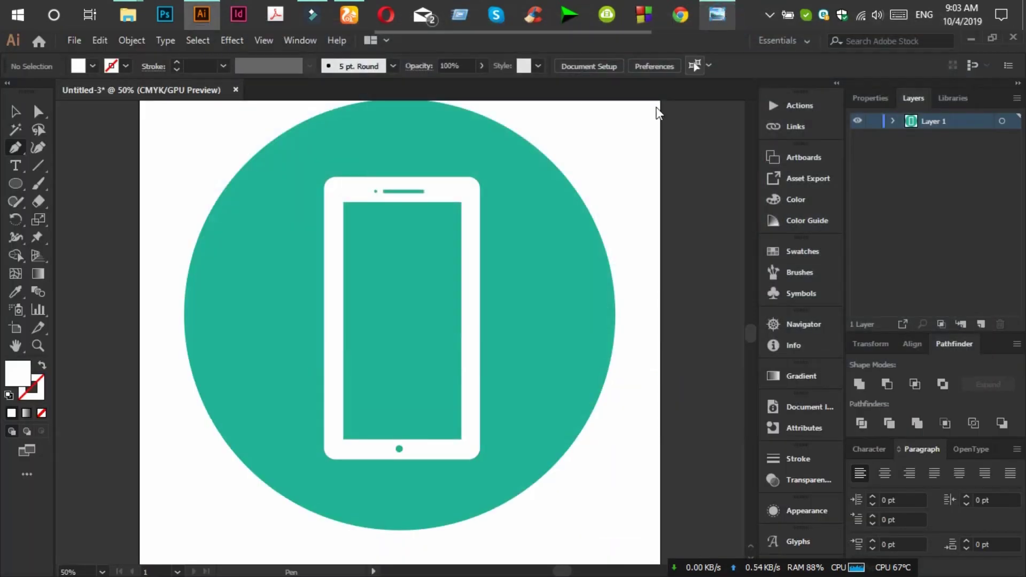
{"action": "scroll", "coordinate": [556, 192], "scroll_direction": "up", "scroll_amount": 1}
{"action": "scroll", "coordinate": [588, 214], "scroll_direction": "up", "scroll_amount": 1}
{"action": "scroll", "coordinate": [588, 214], "scroll_direction": "up", "scroll_amount": 5}
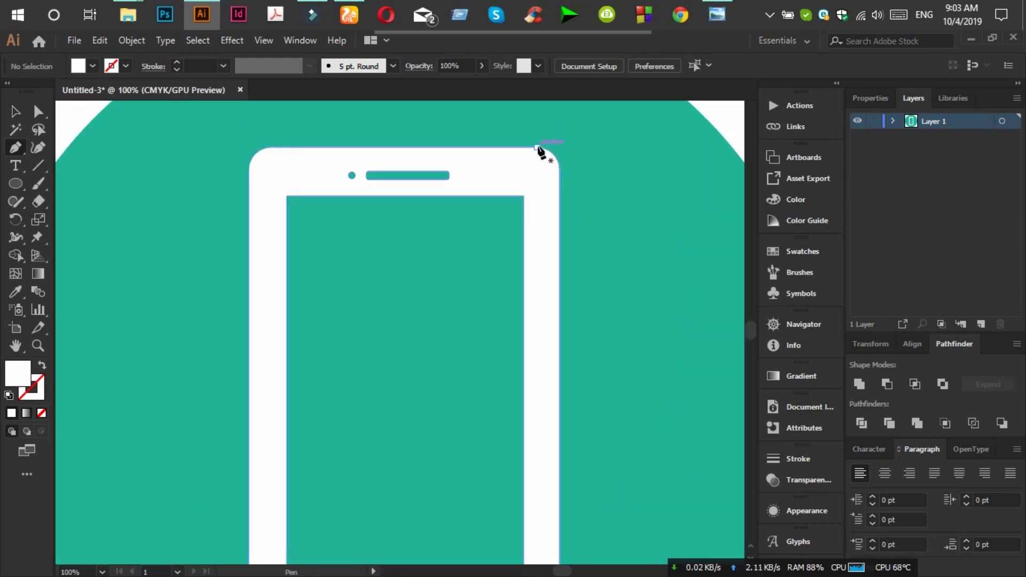
{"action": "left_click", "coordinate": [544, 148]}
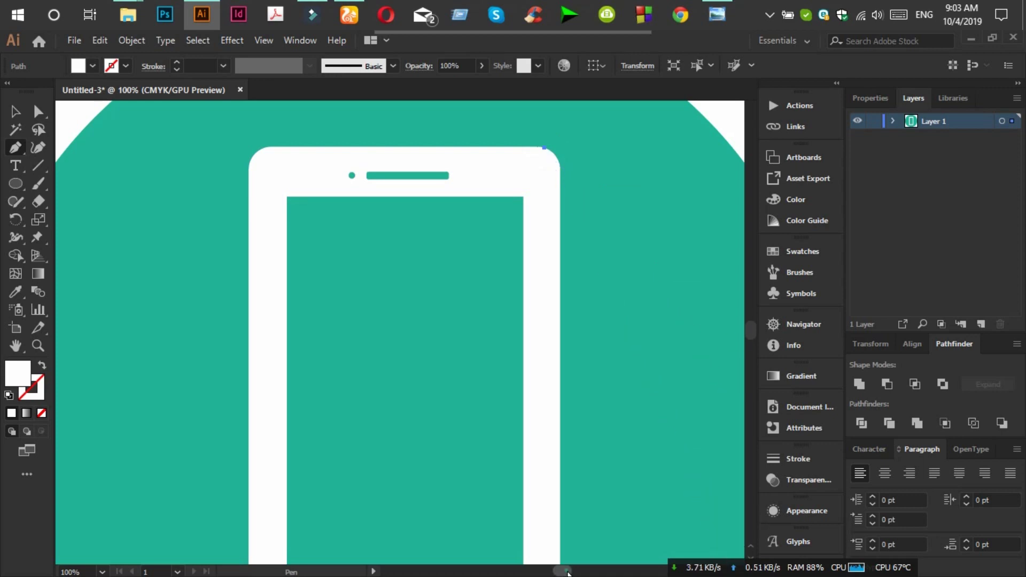
{"action": "left_click_drag", "start_coordinate": [568, 573], "coordinate": [575, 572]}
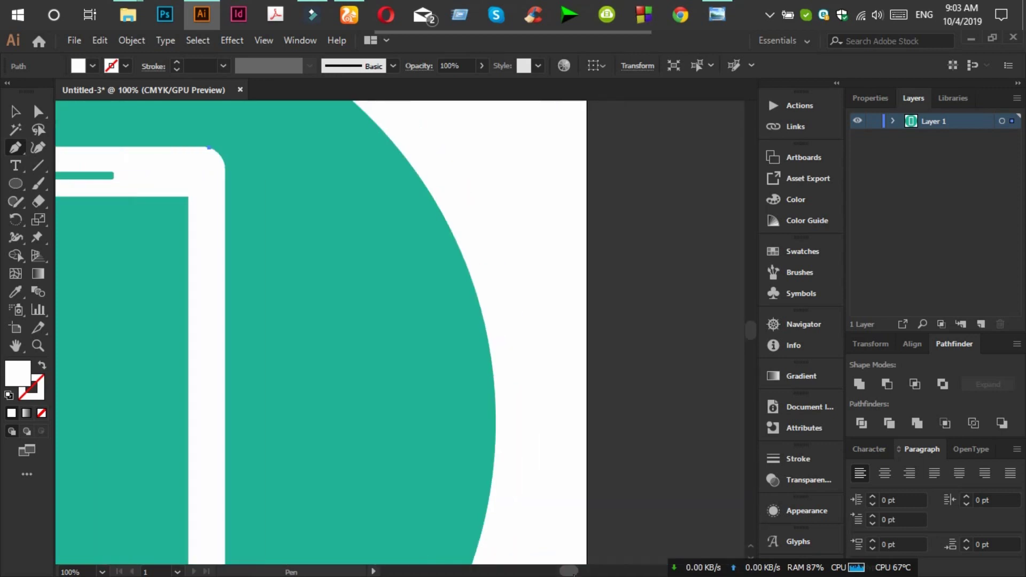
Add curved shadow anchors along the circle's right and bottom edges
{"action": "left_click", "coordinate": [460, 252]}
{"action": "scroll", "coordinate": [470, 321], "scroll_direction": "down", "scroll_amount": 3}
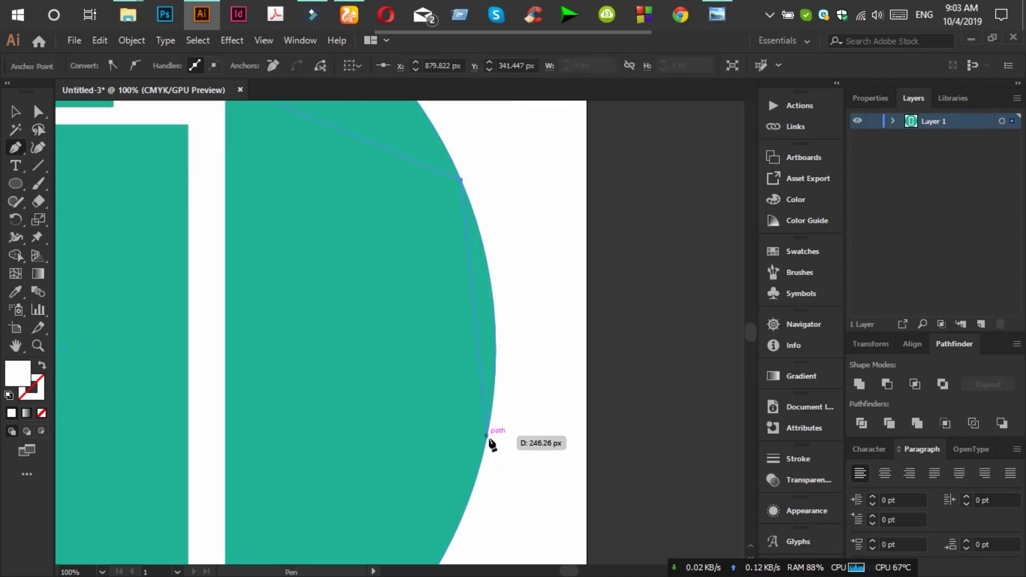
{"action": "mouse_move", "coordinate": [486, 440]}
{"action": "left_mouse_down"}
{"action": "mouse_move", "coordinate": [460, 566]}
{"action": "mouse_move", "coordinate": [456, 487]}
{"action": "left_mouse_up"}
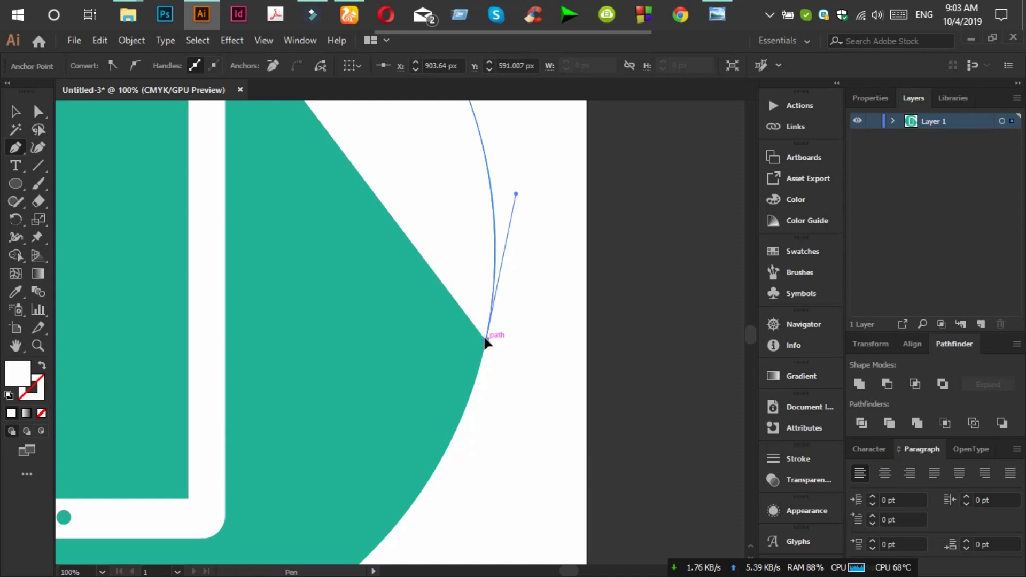
{"action": "scroll", "coordinate": [481, 431], "scroll_direction": "down", "scroll_amount": 5}
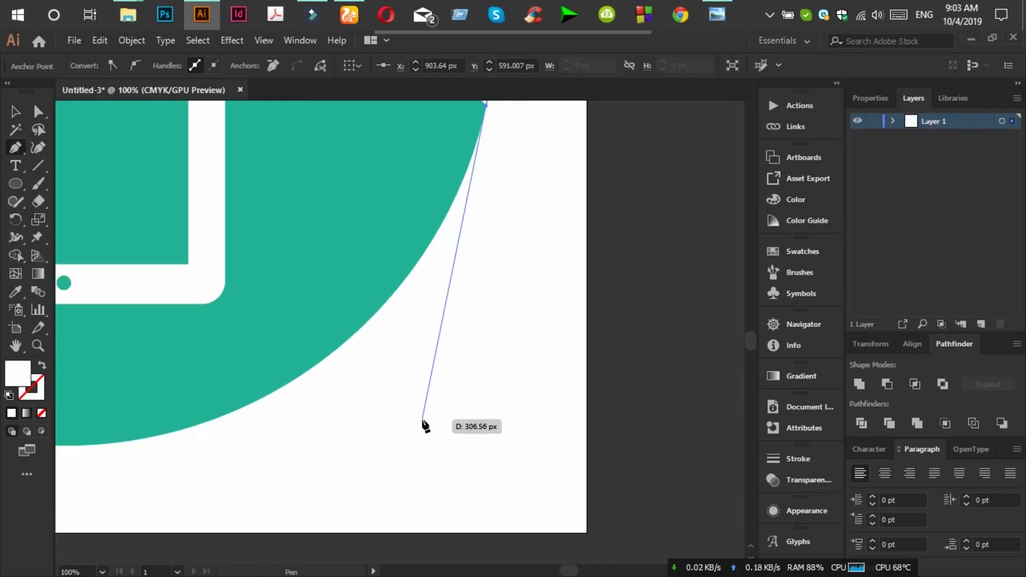
{"action": "key", "text": "ctrl+minus"}
{"action": "key", "text": "ctrl+minus"}
{"action": "left_click_drag", "start_coordinate": [400, 331], "coordinate": [384, 404]}
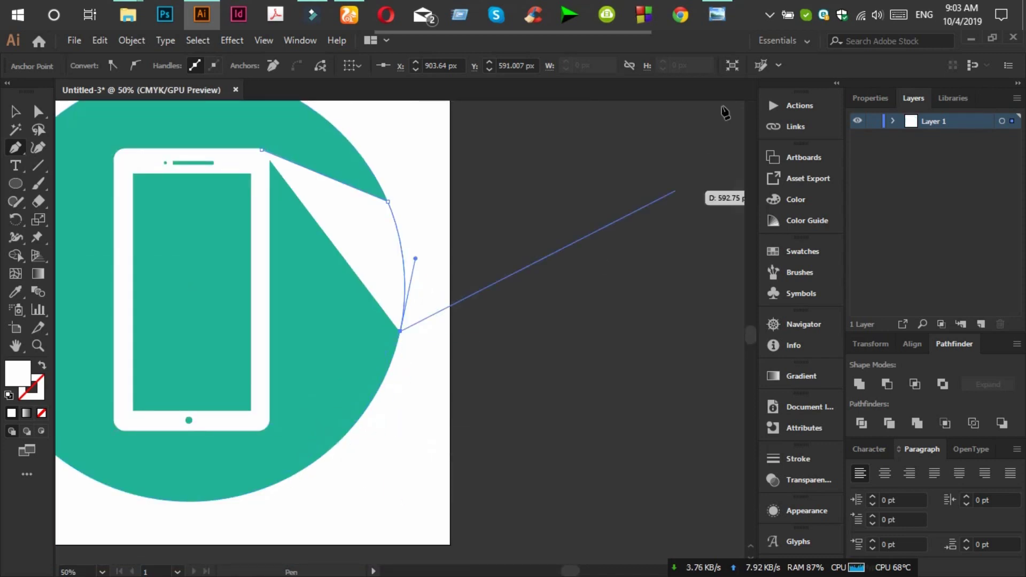
{"action": "mouse_move", "coordinate": [251, 492]}
{"action": "left_mouse_down"}
{"action": "mouse_move", "coordinate": [116, 534]}
{"action": "mouse_move", "coordinate": [124, 532]}
{"action": "left_mouse_up"}
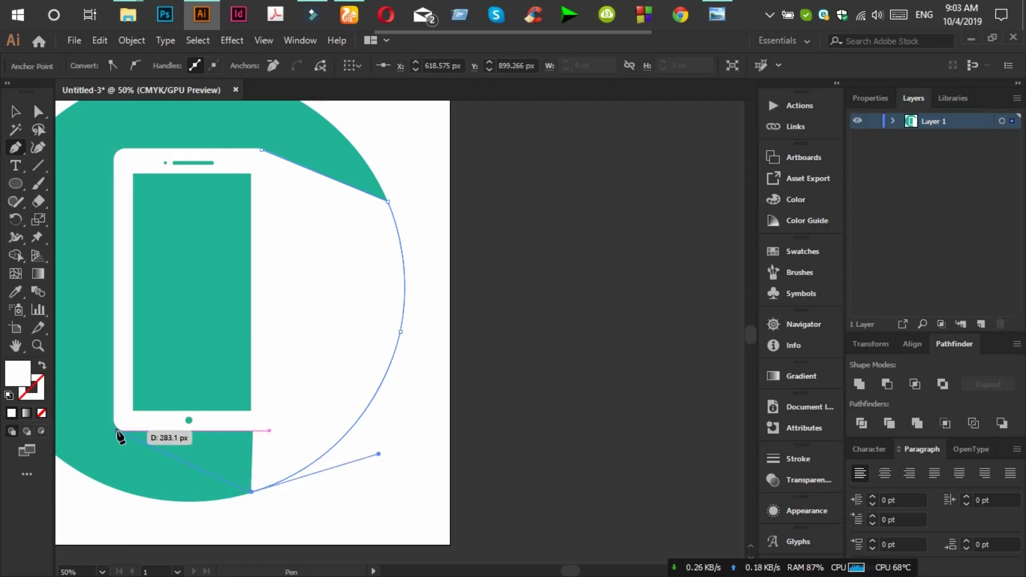
Bring the shadow path to the phone's lower-left corner and shape the curve there
{"action": "scroll", "coordinate": [114, 430], "scroll_direction": "up", "scroll_amount": 1, "text": "alt"}
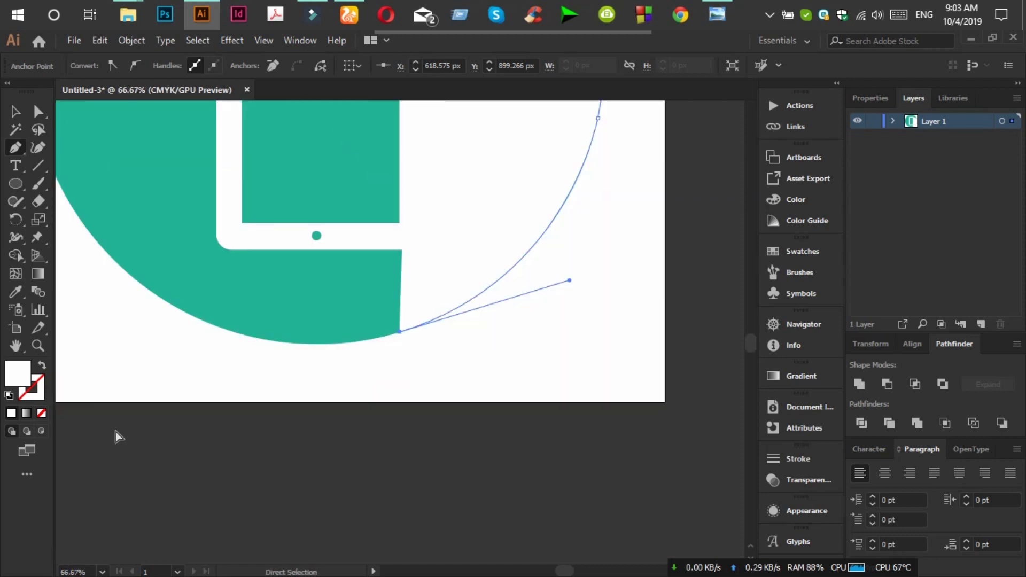
{"action": "scroll", "coordinate": [114, 432], "scroll_direction": "up", "scroll_amount": 1, "text": "alt"}
{"action": "scroll", "coordinate": [126, 373], "scroll_direction": "up", "scroll_amount": 1, "text": "alt"}
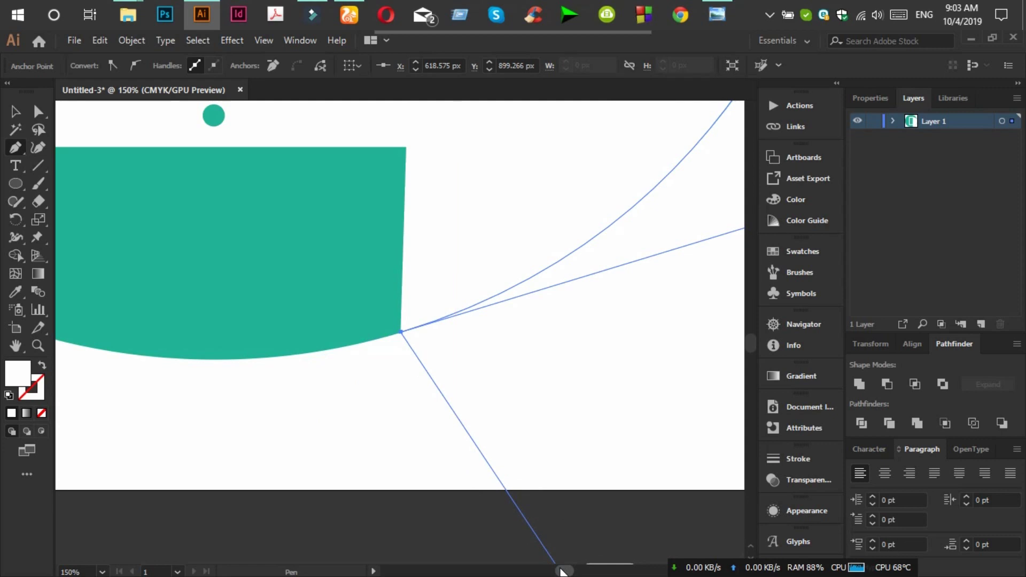
{"action": "left_click_drag", "start_coordinate": [562, 570], "coordinate": [553, 569]}
{"action": "scroll", "coordinate": [675, 445], "scroll_direction": "up", "scroll_amount": 2}
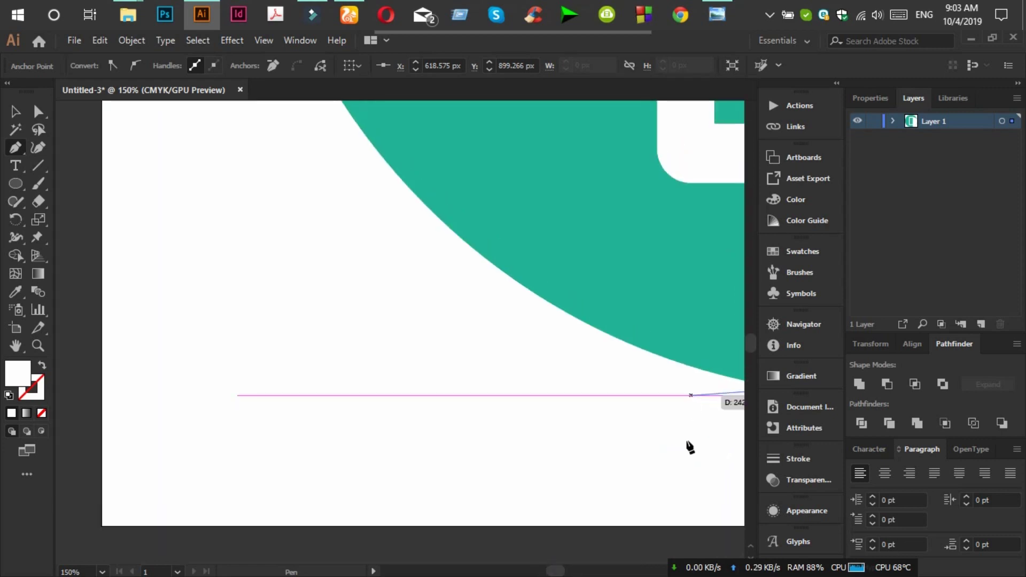
{"action": "left_click_drag", "start_coordinate": [552, 571], "coordinate": [557, 568]}
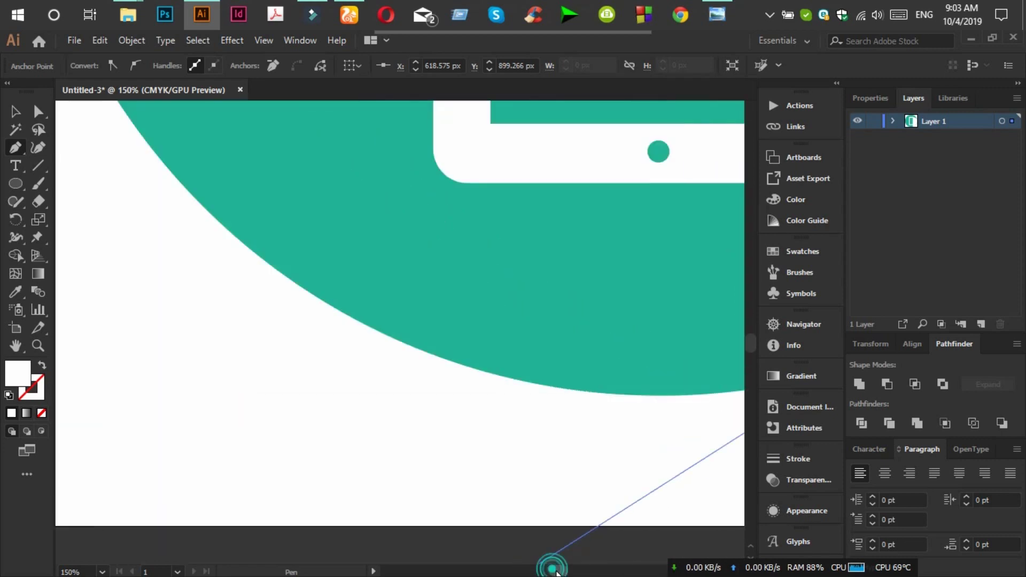
{"action": "scroll", "coordinate": [481, 347], "scroll_direction": "up", "scroll_amount": 2}
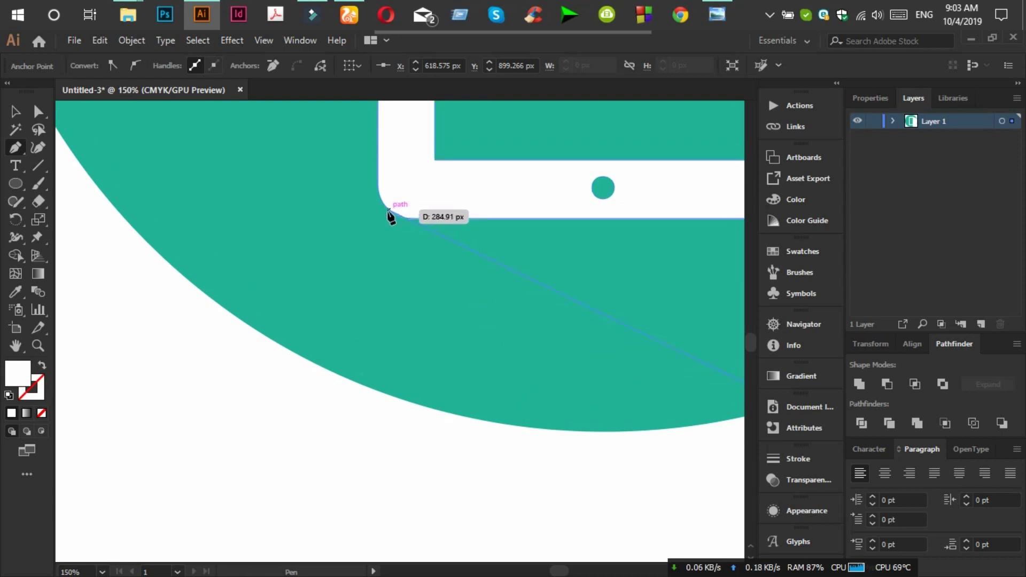
{"action": "left_click", "coordinate": [380, 192]}
{"action": "mouse_move", "coordinate": [379, 168]}
{"action": "left_mouse_down"}
{"action": "mouse_move", "coordinate": [334, 151]}
{"action": "mouse_move", "coordinate": [349, 134]}
{"action": "left_mouse_up"}
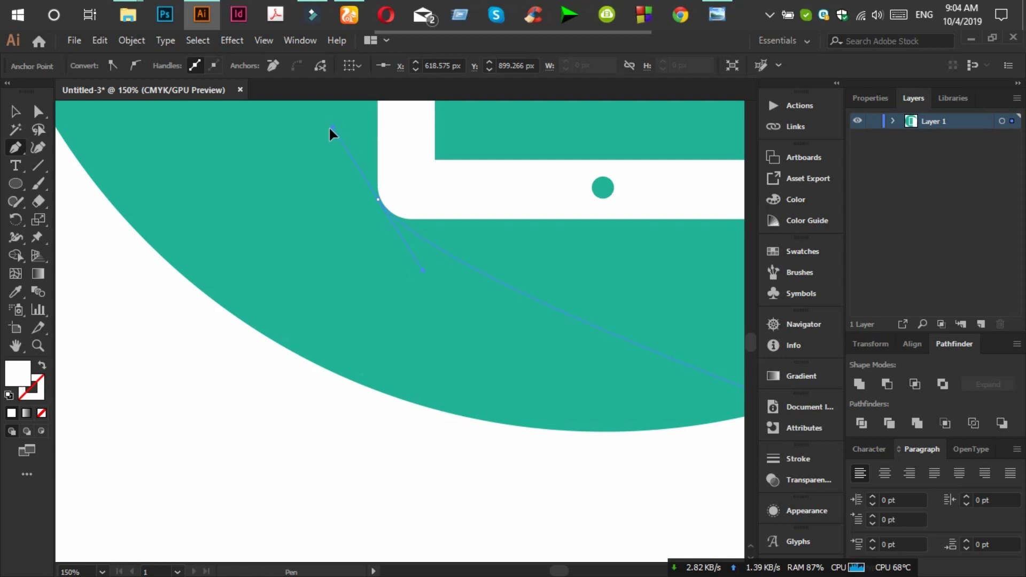
{"action": "left_click_drag", "start_coordinate": [330, 128], "coordinate": [327, 129]}
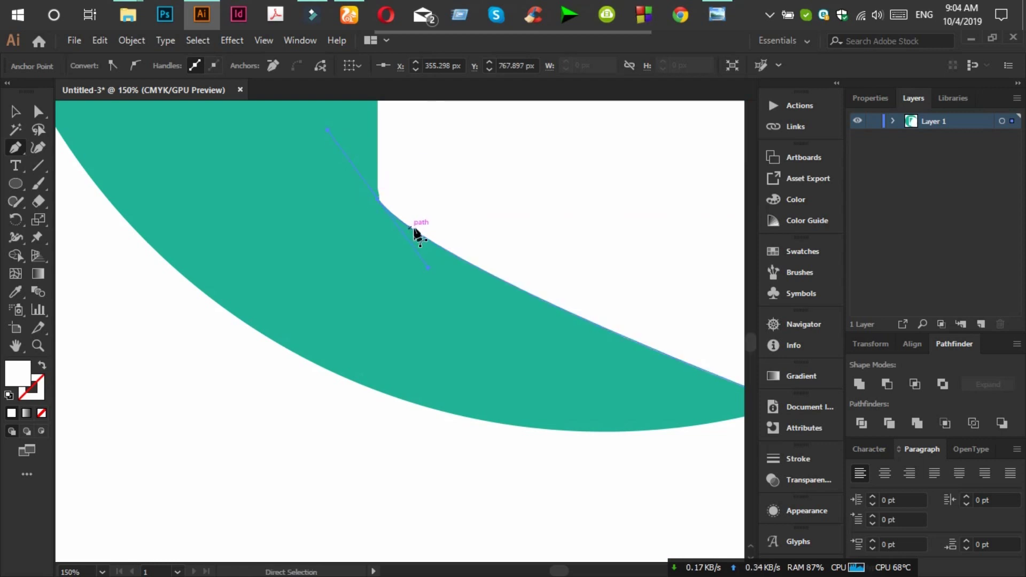
Undo accidental path closings, anchor the phone's lower-left corner, and set the fill to None
{"action": "key", "text": "ctrl+z"}
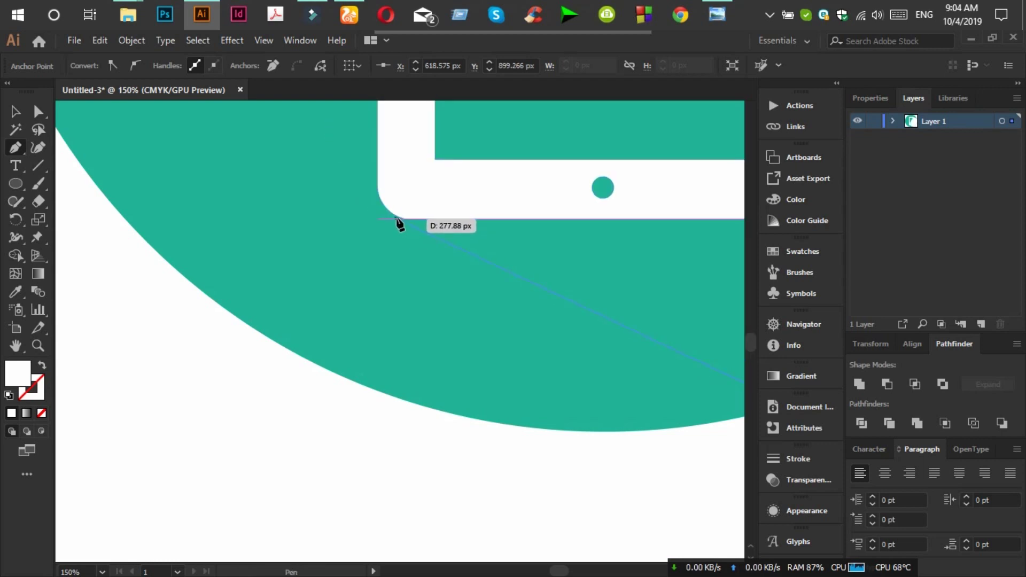
{"action": "left_click", "coordinate": [396, 218]}
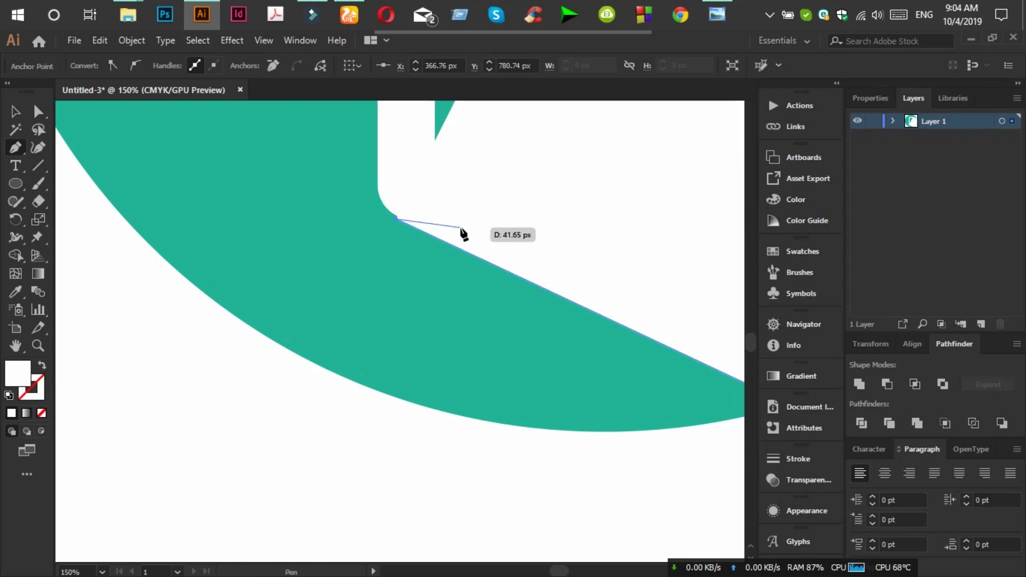
{"action": "key", "text": "ctrl+z"}
{"action": "left_click", "coordinate": [401, 218]}
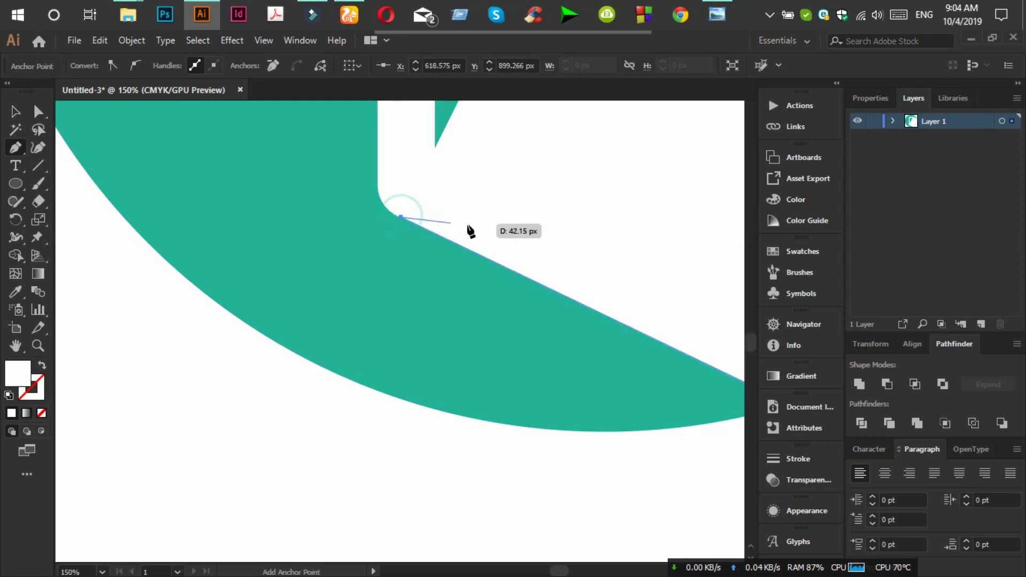
{"action": "key", "text": "ctrl+minus"}
{"action": "key", "text": "ctrl+minus"}
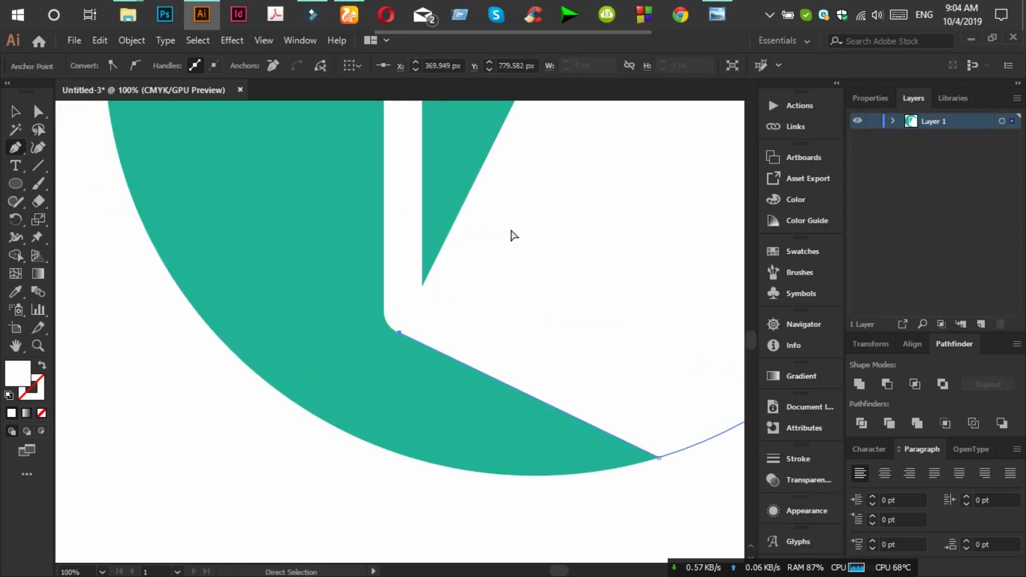
{"action": "key", "text": "ctrl+minus"}
{"action": "key", "text": "ctrl+minus"}
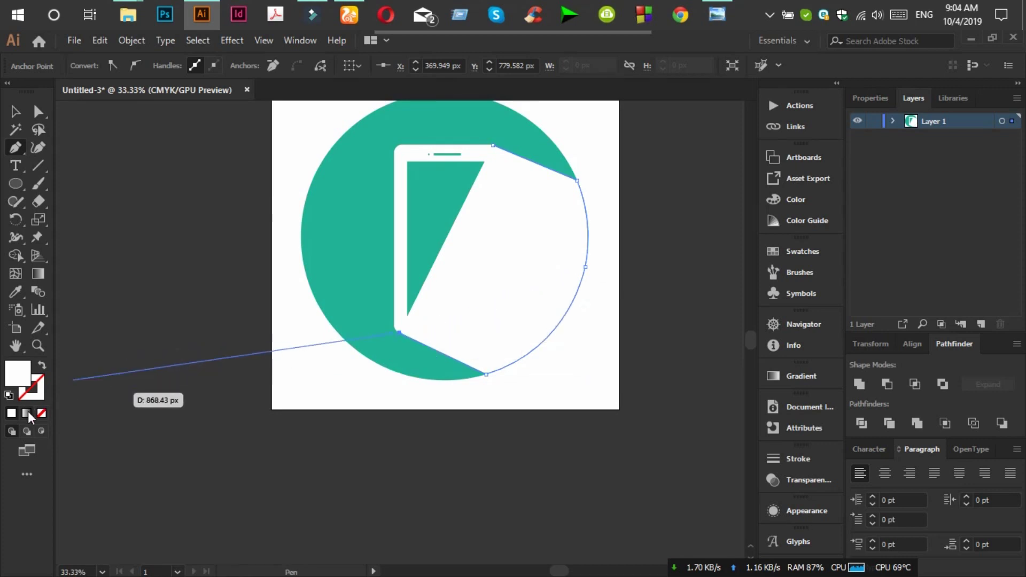
{"action": "left_click", "coordinate": [41, 414]}
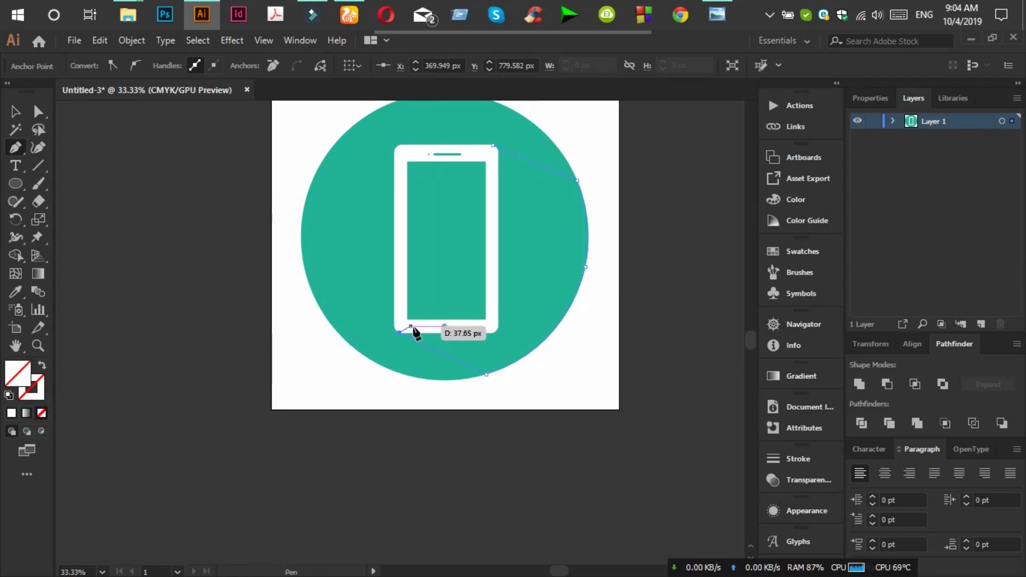
Close the shadow path via the phone's right-edge corners and fill it with the circle's teal
{"action": "left_click", "coordinate": [491, 333]}
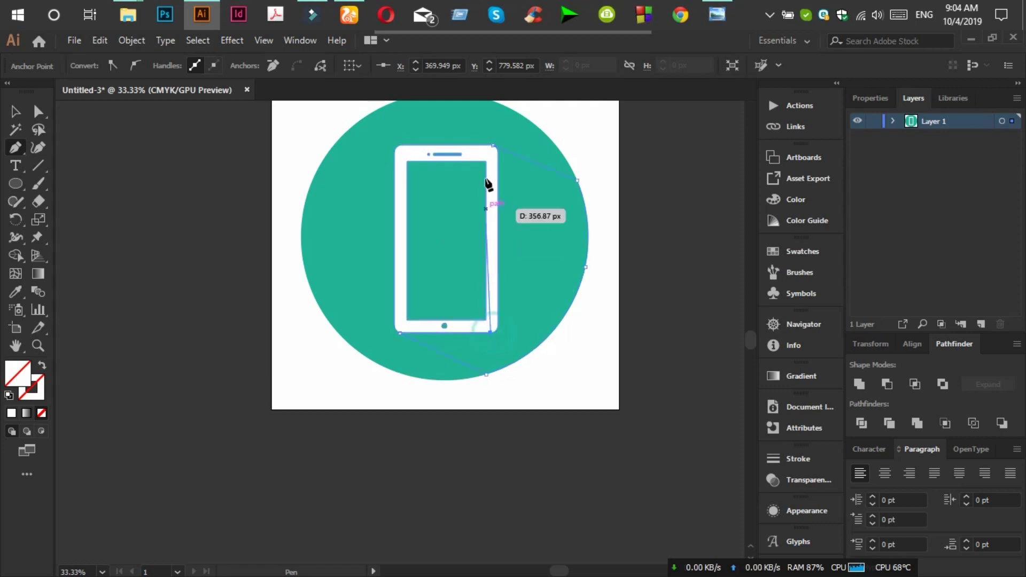
{"action": "left_click", "coordinate": [493, 149]}
{"action": "key", "text": "i"}
{"action": "left_click", "coordinate": [524, 138]}
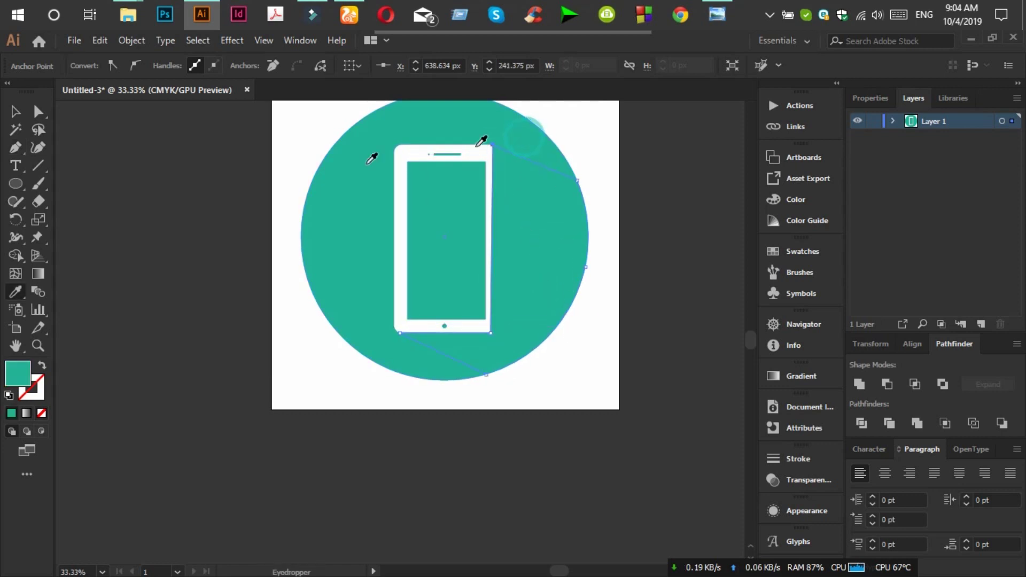
Darken the shadow's teal fill in the Color Picker
{"action": "double_click", "coordinate": [18, 372]}
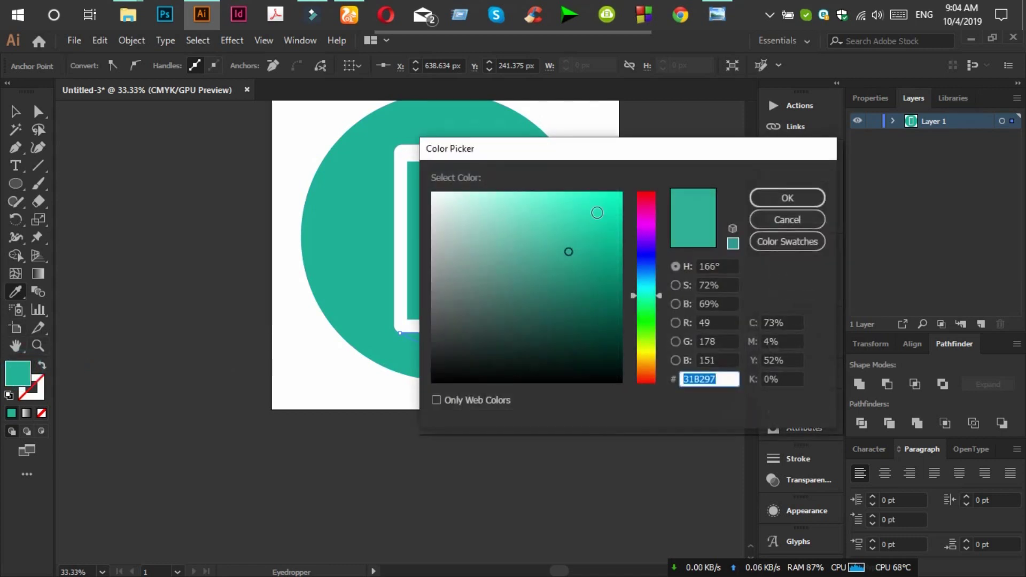
{"action": "left_click_drag", "start_coordinate": [607, 158], "coordinate": [715, 158]}
{"action": "left_click", "coordinate": [691, 267]}
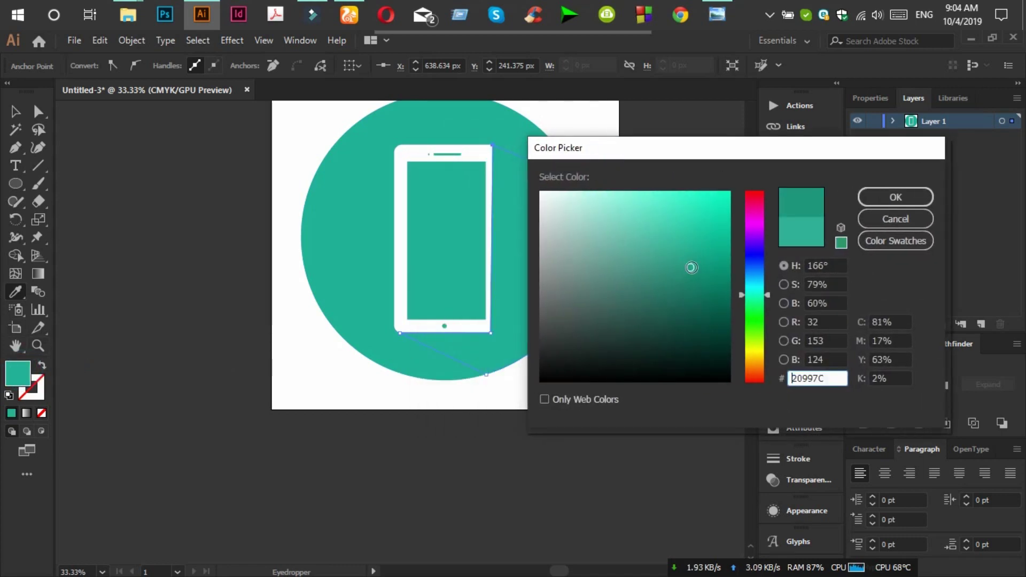
{"action": "left_click", "coordinate": [861, 200]}
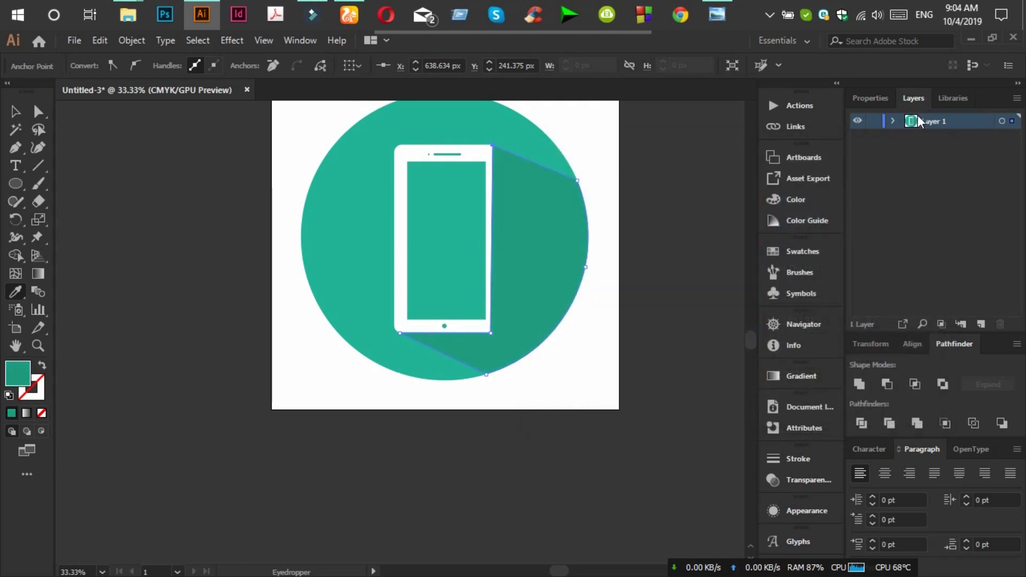
{"action": "left_click", "coordinate": [16, 111]}
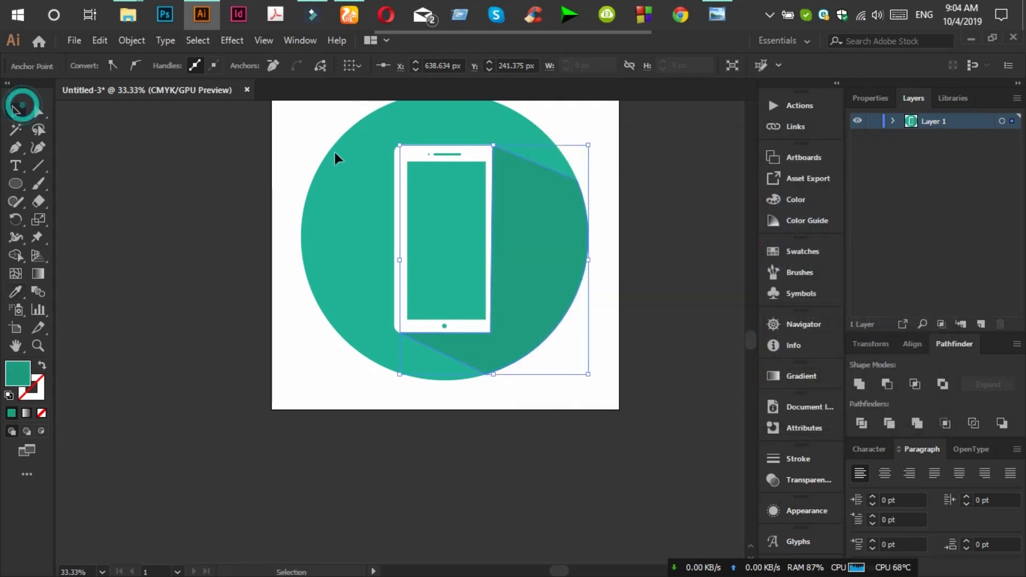
In Layer 1, move the shadow <Path> between the phone compound path and the <Ellipse>
{"action": "left_click", "coordinate": [894, 121]}
{"action": "left_click_drag", "start_coordinate": [957, 135], "coordinate": [960, 168]}
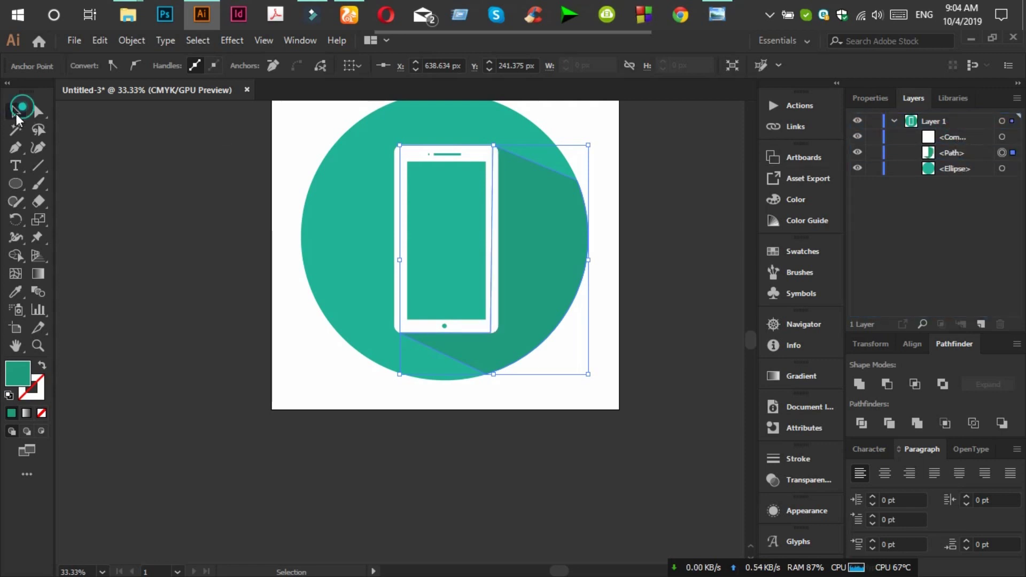
{"action": "left_click", "coordinate": [185, 281]}
{"action": "scroll", "coordinate": [613, 381], "scroll_direction": "up", "scroll_amount": 1}
{"action": "scroll", "coordinate": [613, 380], "scroll_direction": "up", "scroll_amount": 1}
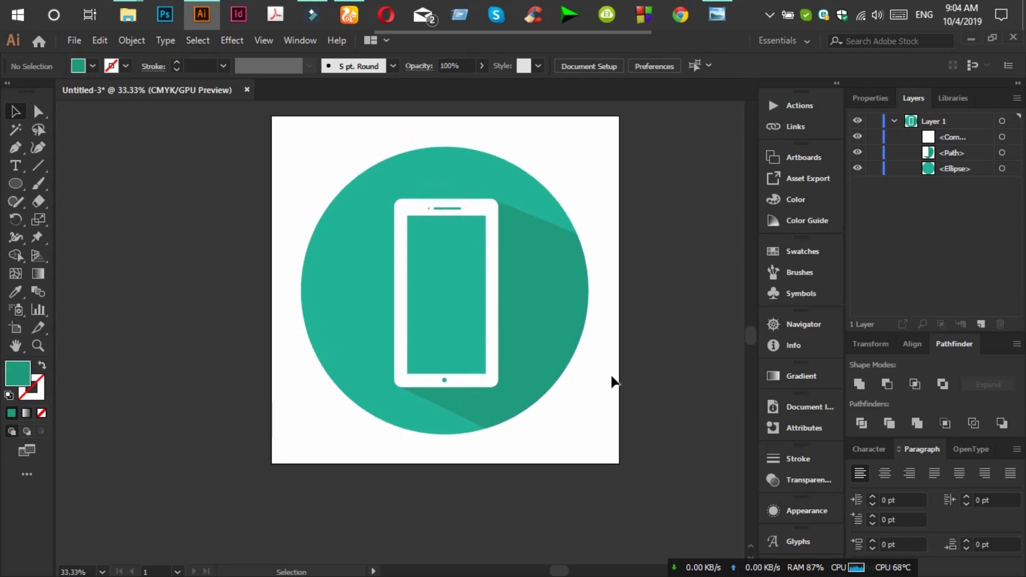
{"action": "scroll", "coordinate": [612, 381], "scroll_direction": "up", "scroll_amount": 2}
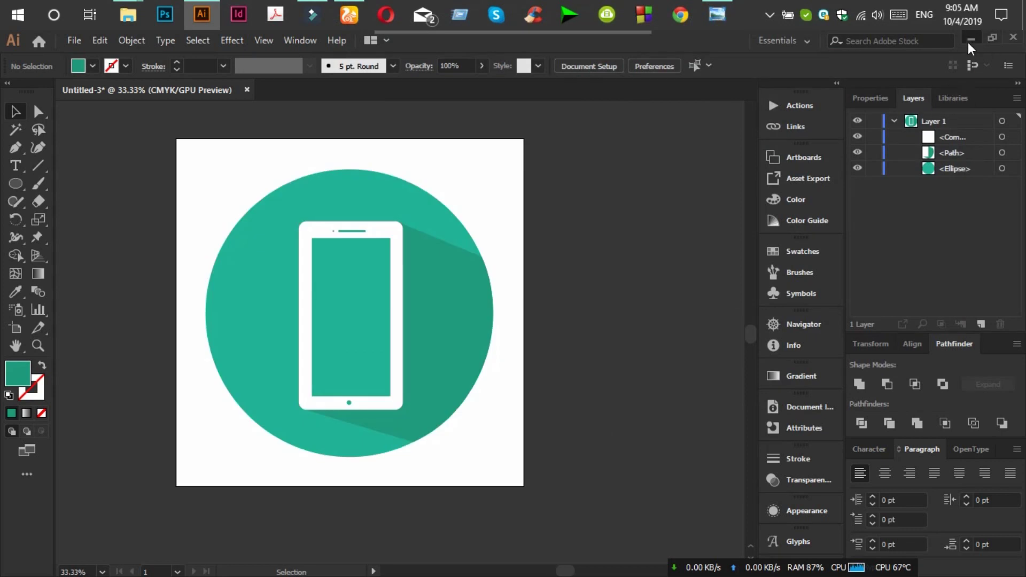
{"action": "left_click", "coordinate": [968, 41]}
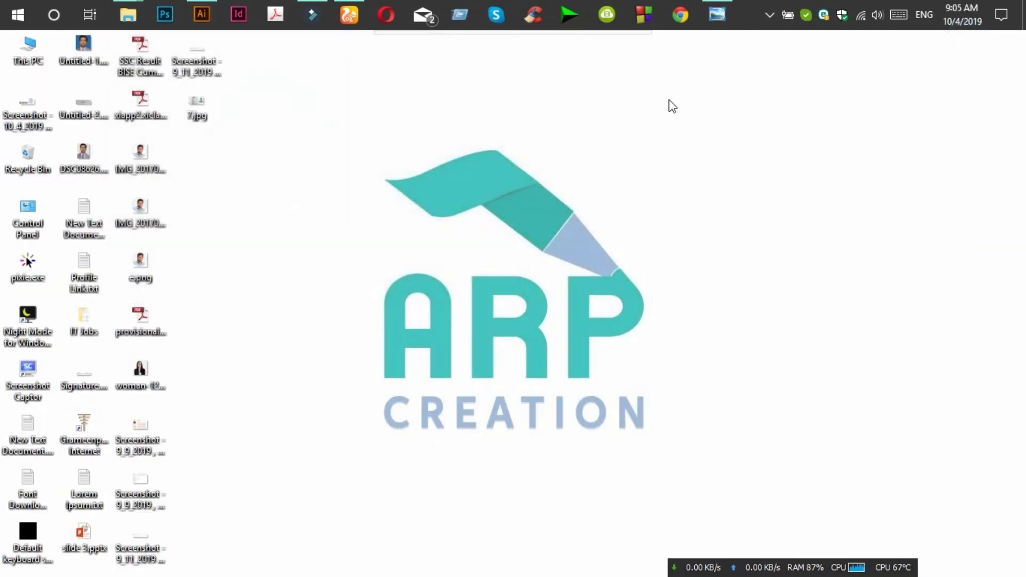
Refresh the Windows desktop from its right-click menu
{"action": "right_click", "coordinate": [665, 99]}
{"action": "left_click", "coordinate": [723, 142]}
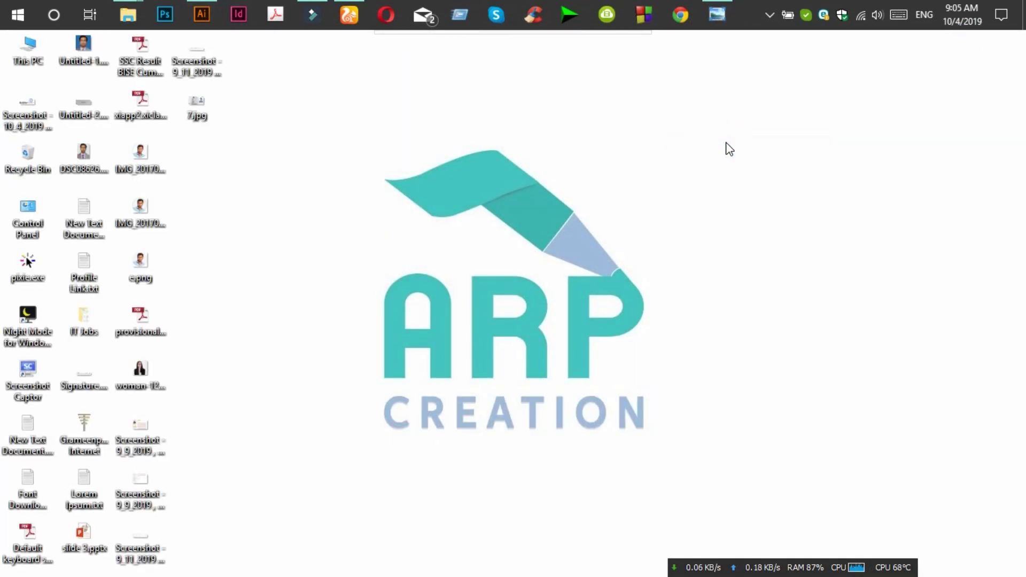